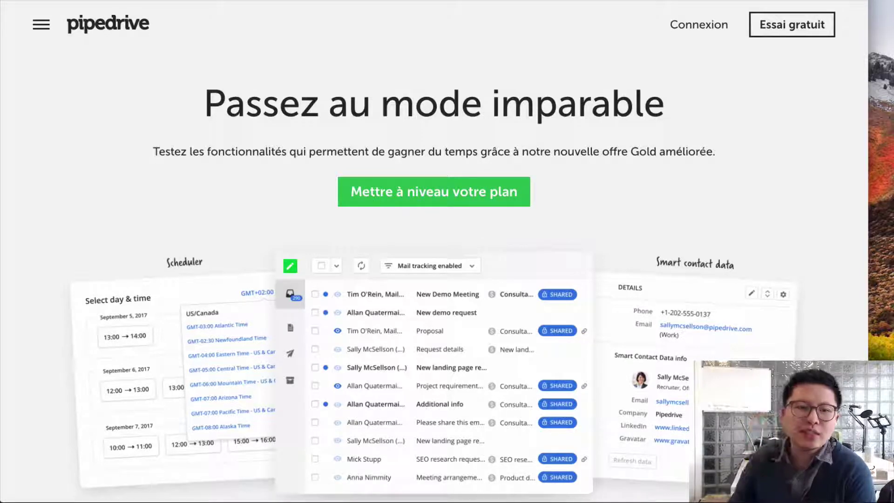
# Look over the Pipedrive home page, including its features, mobile apps, learning resources and app integrations.
pyautogui.scroll(-5, 410, 54)
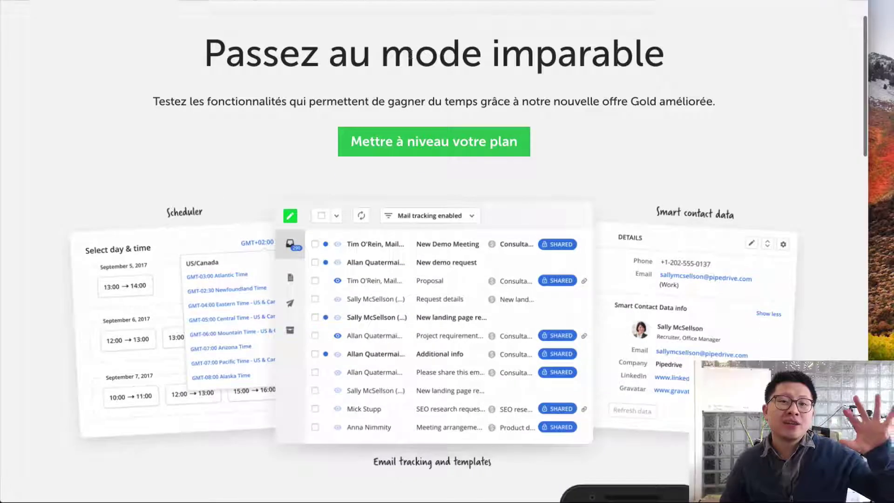
pyautogui.scroll(-2, 340, 95)
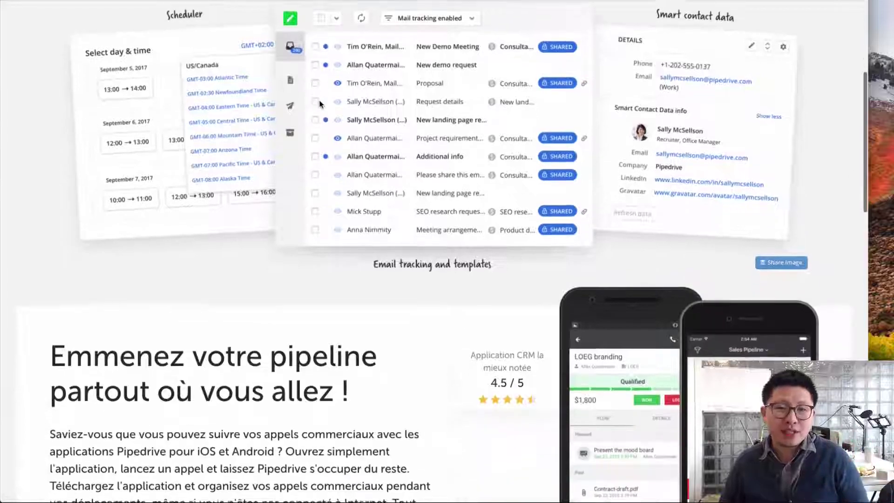
pyautogui.scroll(-5, 309, 98)
pyautogui.scroll(-7, 309, 97)
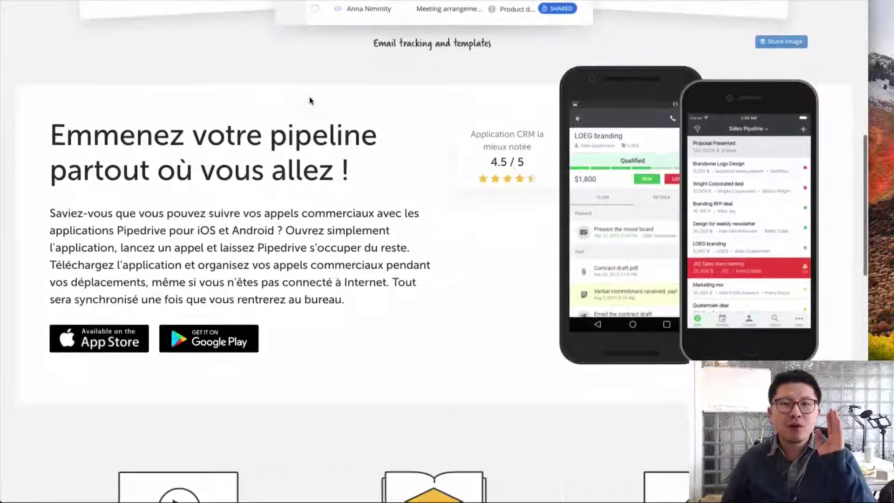
pyautogui.scroll(-1, 309, 97)
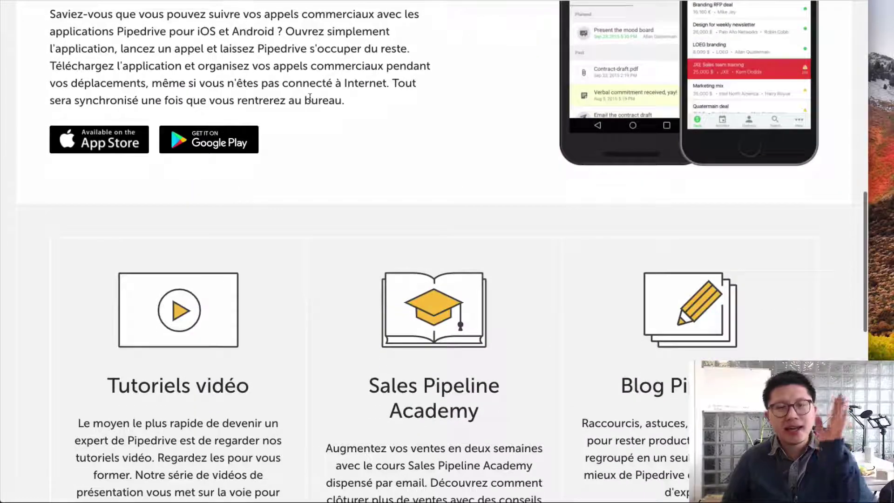
pyautogui.scroll(-3, 310, 96)
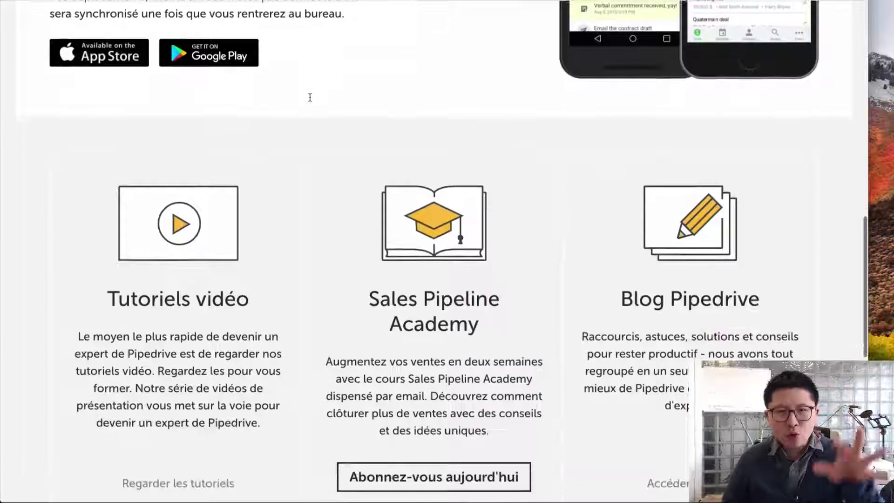
pyautogui.scroll(-3, 309, 98)
pyautogui.scroll(-11, 310, 97)
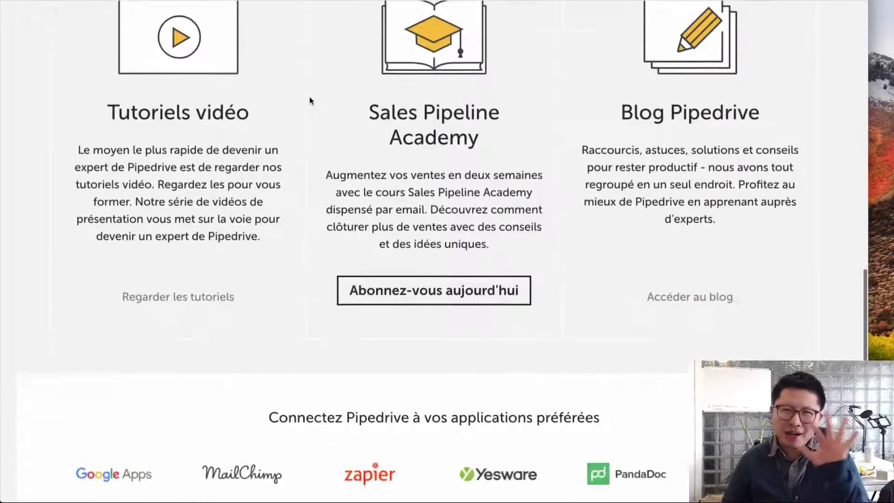
pyautogui.scroll(20, 310, 97)
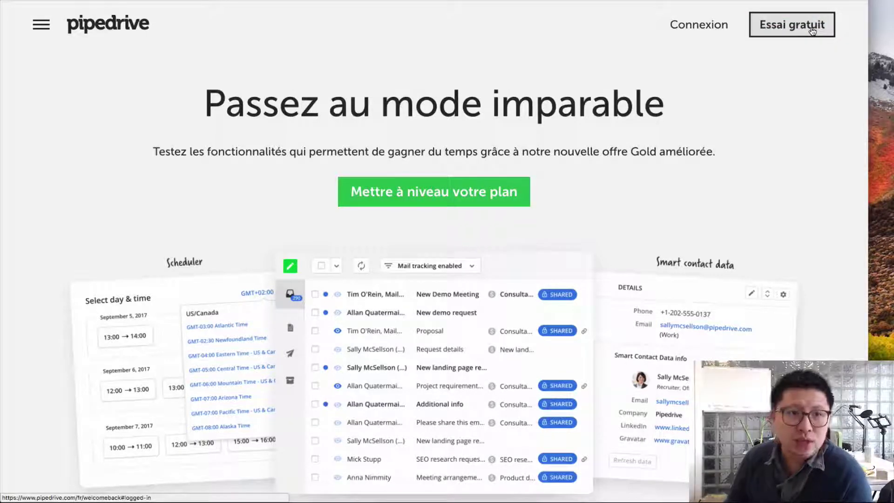
pyautogui.click(465, 1)
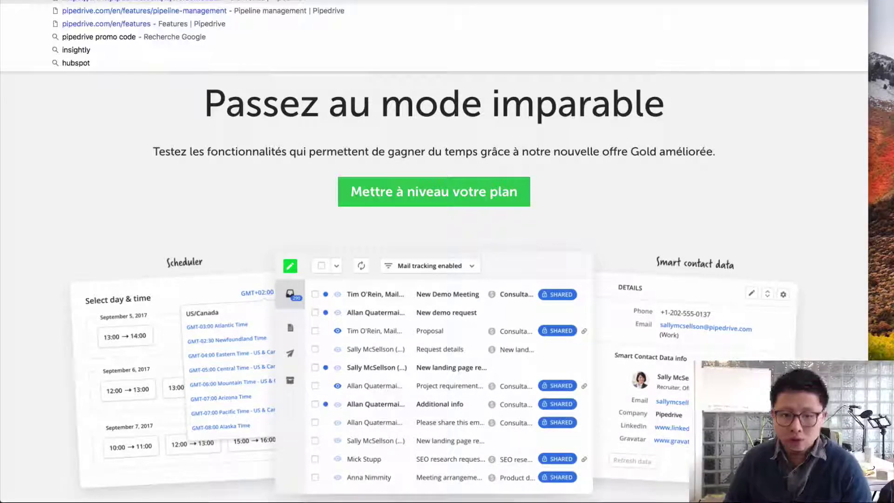
pyautogui.write('http://solopreneur.fr')
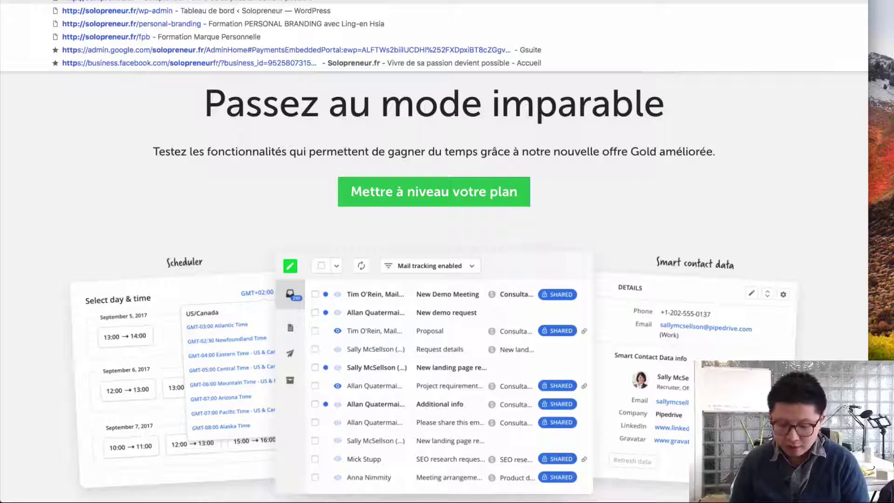
pyautogui.write('/pipdedri')
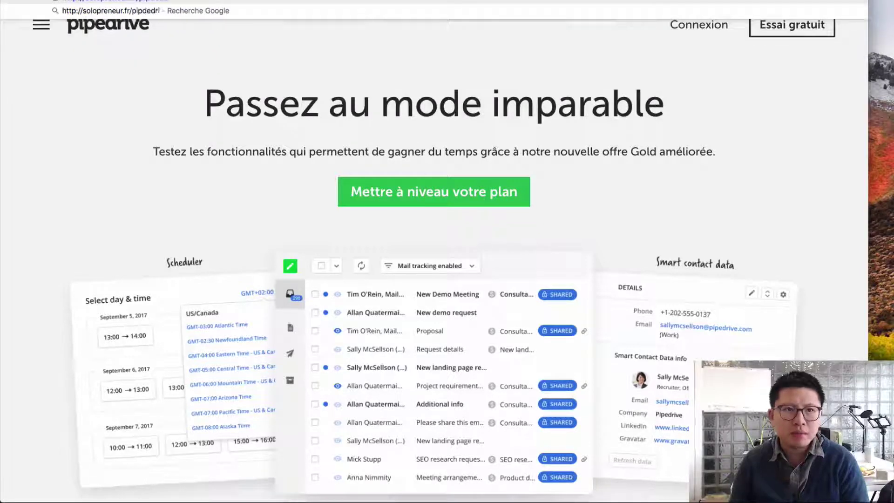
pyautogui.press('BackSpace')
pyautogui.press('BackSpace')
pyautogui.press('BackSpace')
pyautogui.press('BackSpace')
pyautogui.press('BackSpace')
pyautogui.write('e')
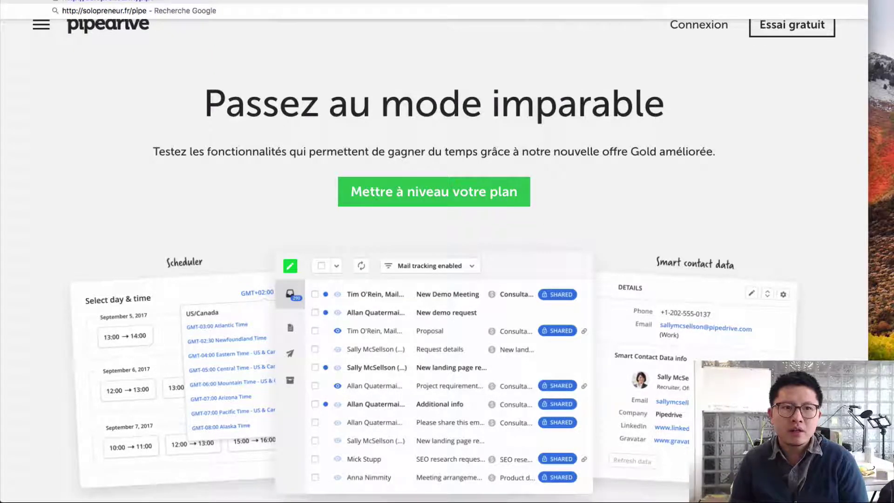
pyautogui.write('drive')
pyautogui.press('Return')
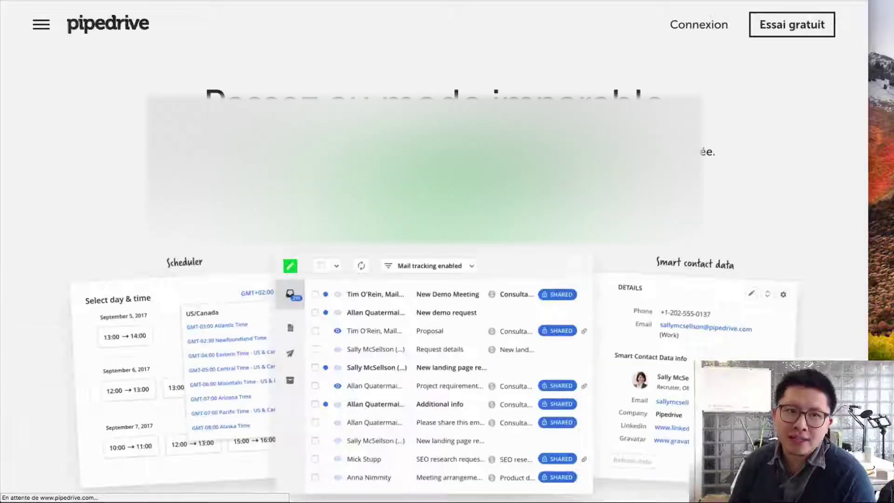
pyautogui.click(715, 27)
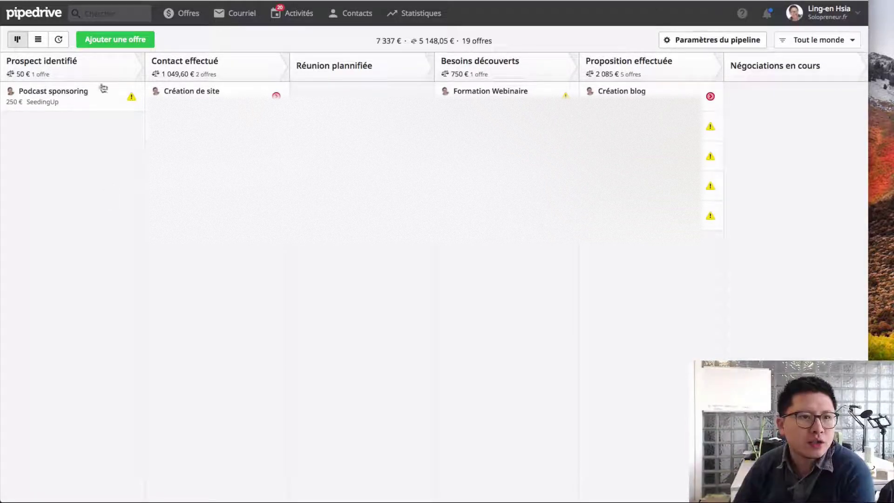
# Add a 500 € deal titled Consulting 1 jour with a new contact person and the expected closing date 15/03/2018.
pyautogui.click(104, 40)
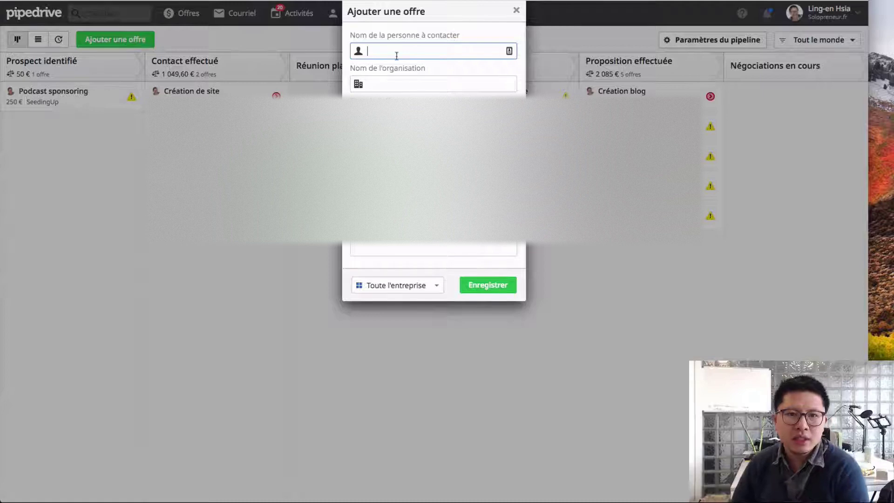
pyautogui.write('Monsieur X')
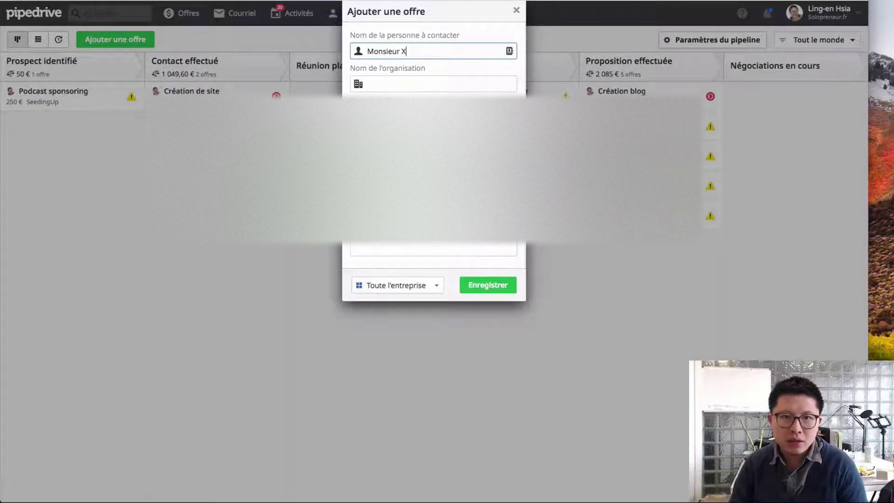
pyautogui.press('Tab')
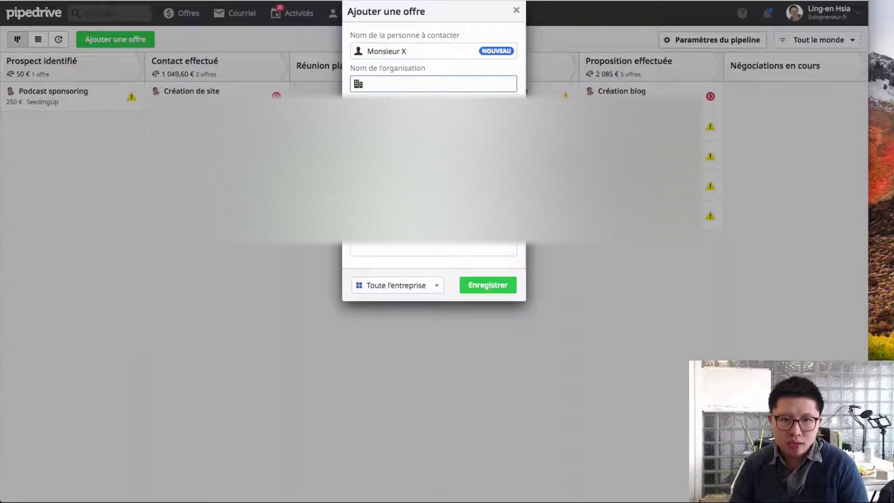
pyautogui.press('Tab')
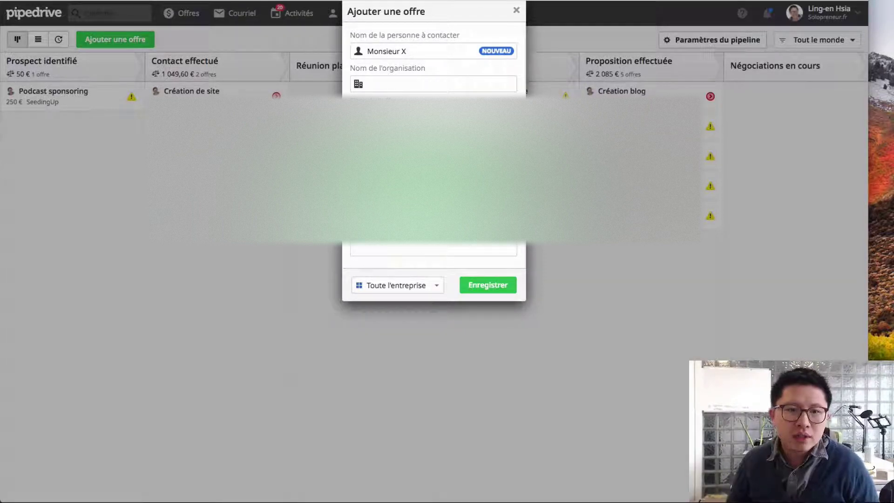
pyautogui.click(401, 245)
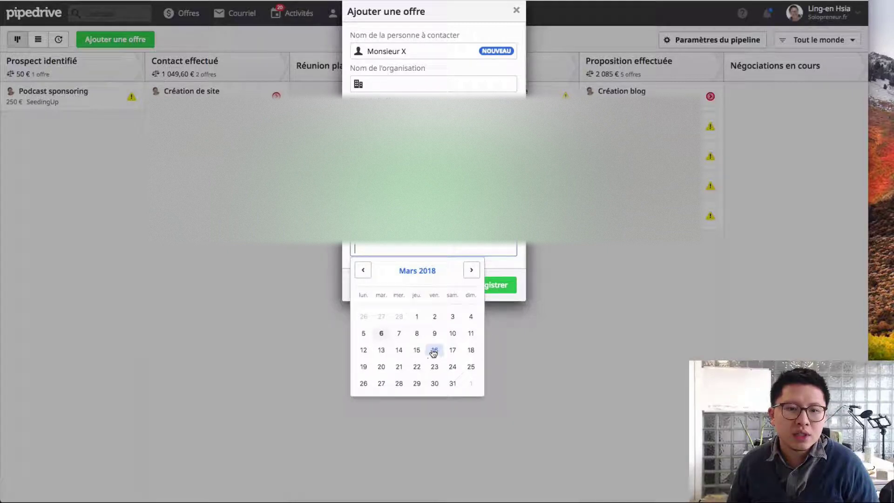
pyautogui.click(415, 351)
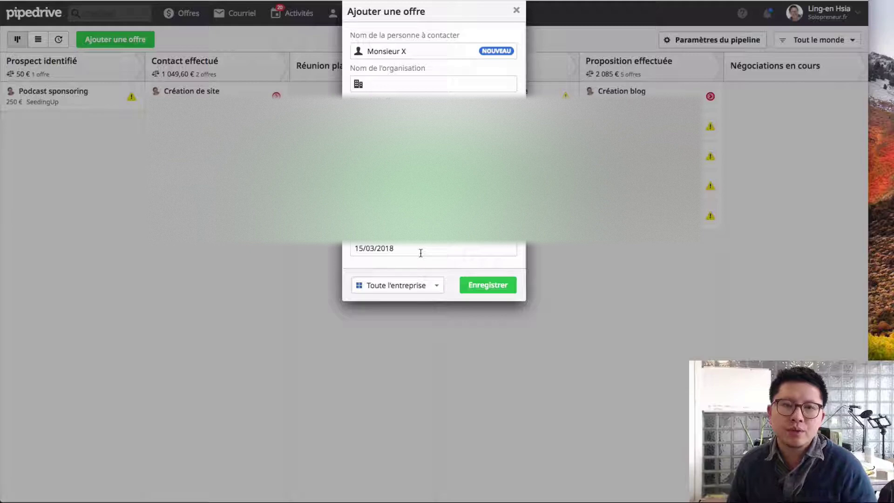
pyautogui.click(493, 288)
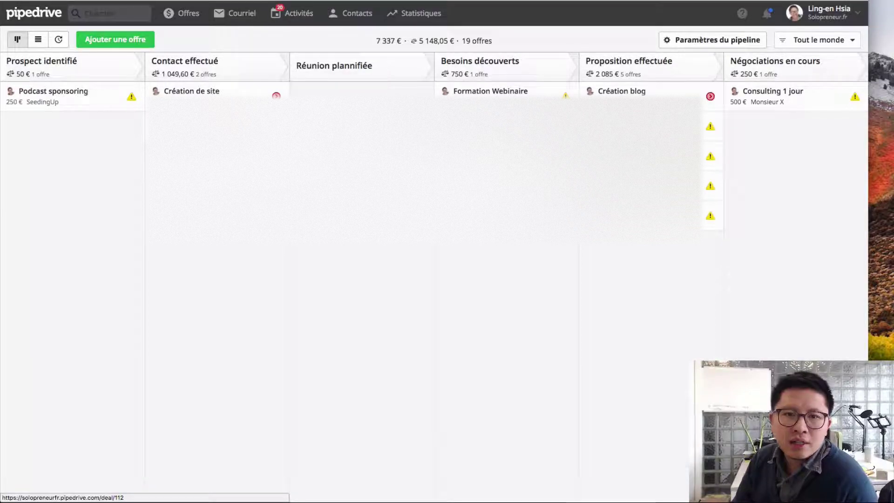
# Move the Consulting 1 jour deal to the Besoins découverts stage and schedule an email-type activity for it.
pyautogui.moveTo(803, 105); pyautogui.dragTo(507, 242)
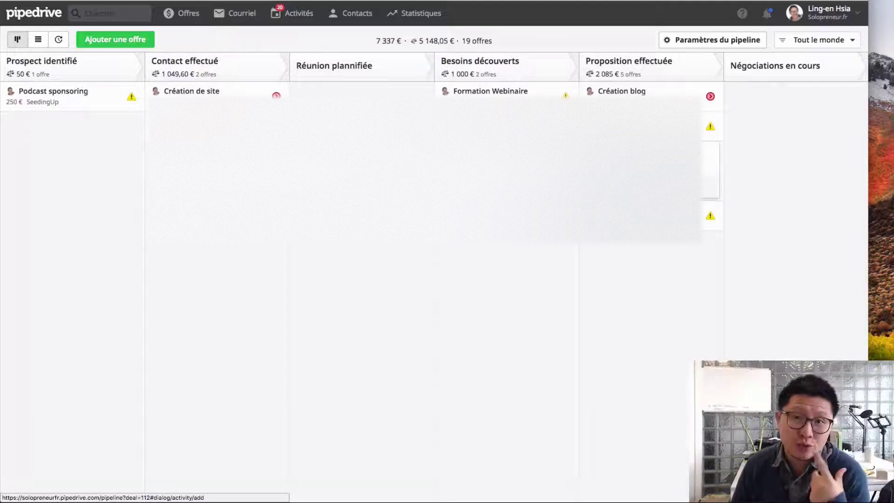
pyautogui.click(710, 156)
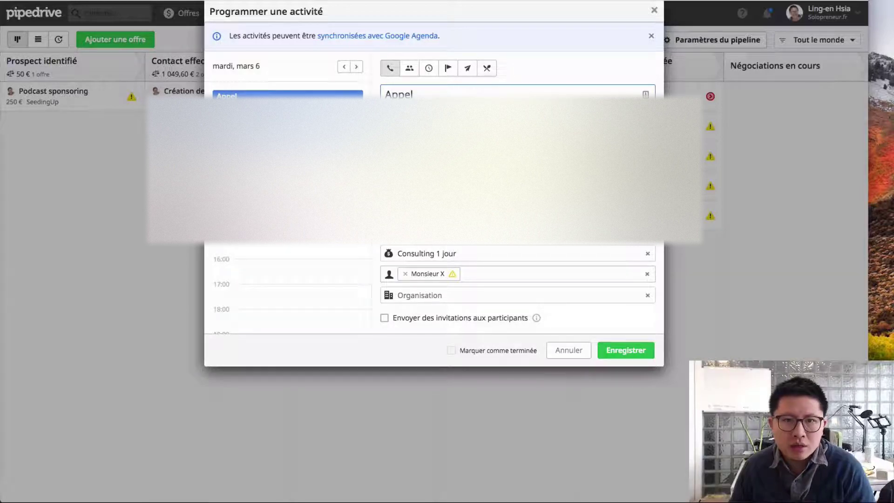
pyautogui.scroll(-1, 288, 288)
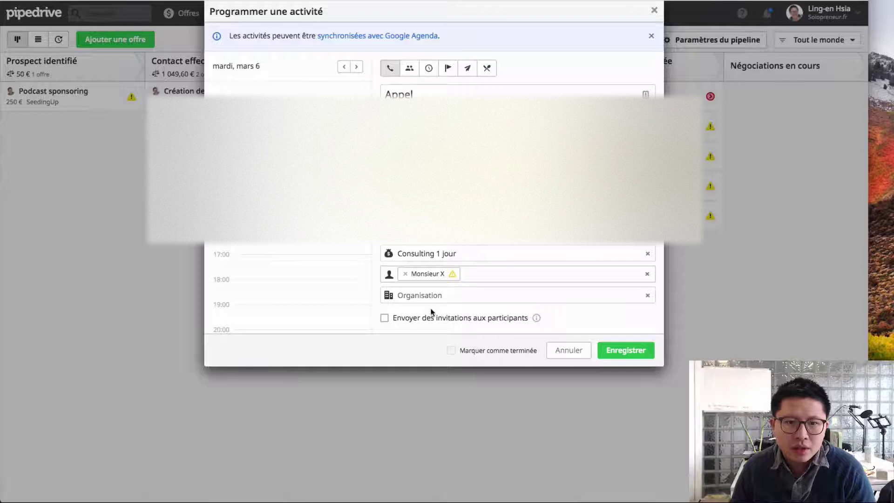
pyautogui.click(409, 70)
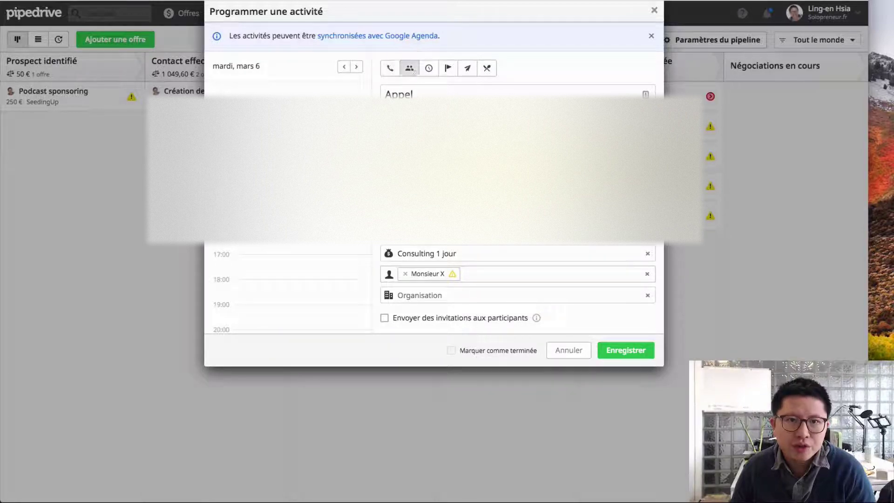
pyautogui.click(467, 71)
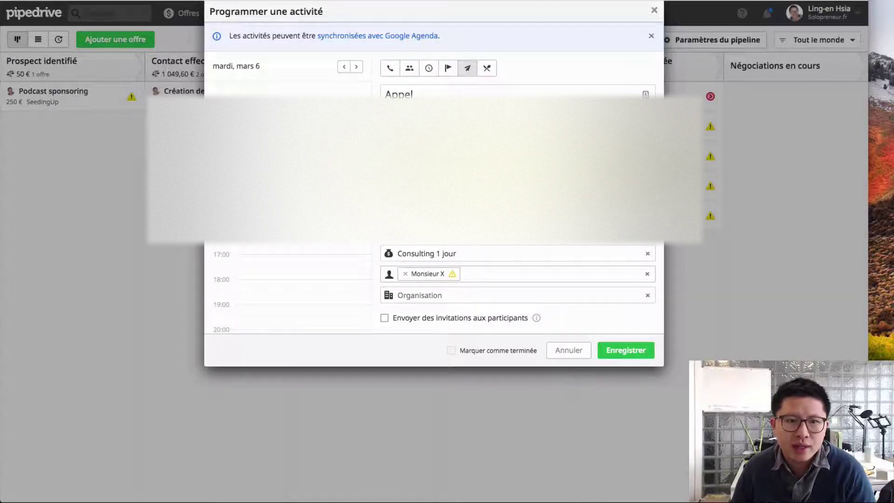
pyautogui.click(640, 351)
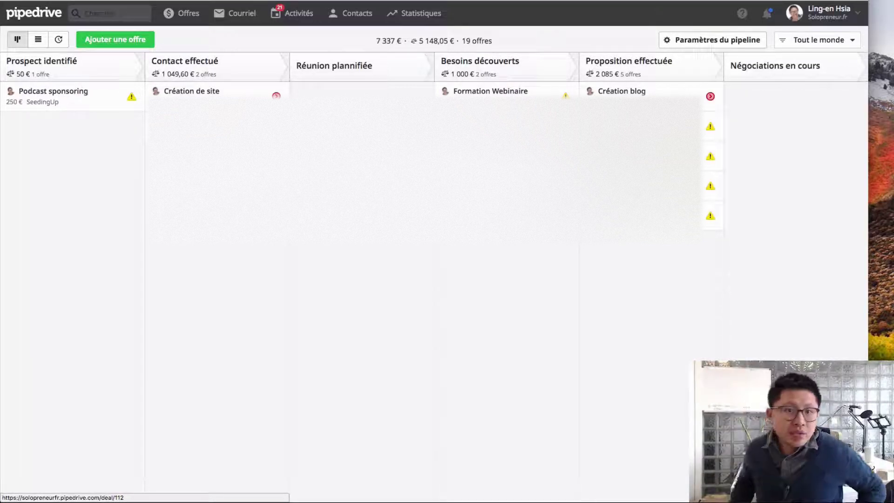
# Delete the Consulting 1 jour deal from its detail page and return to the deals pipeline.
pyautogui.click(485, 123)
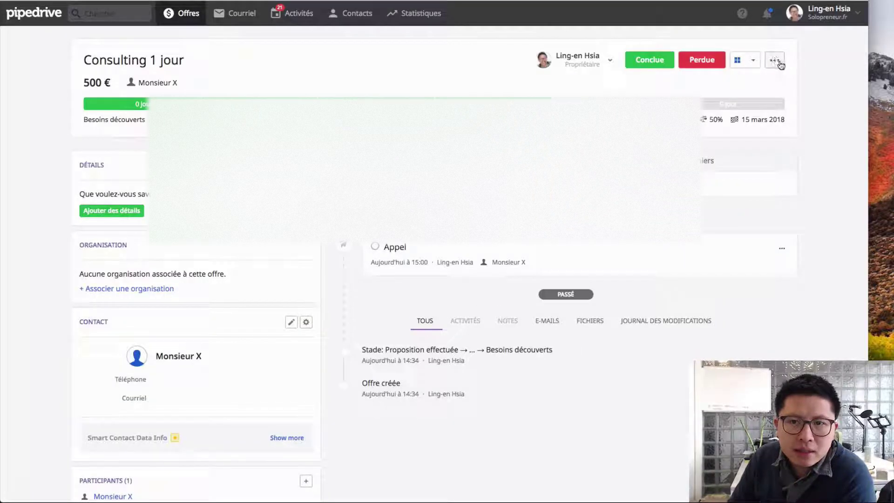
pyautogui.click(774, 60)
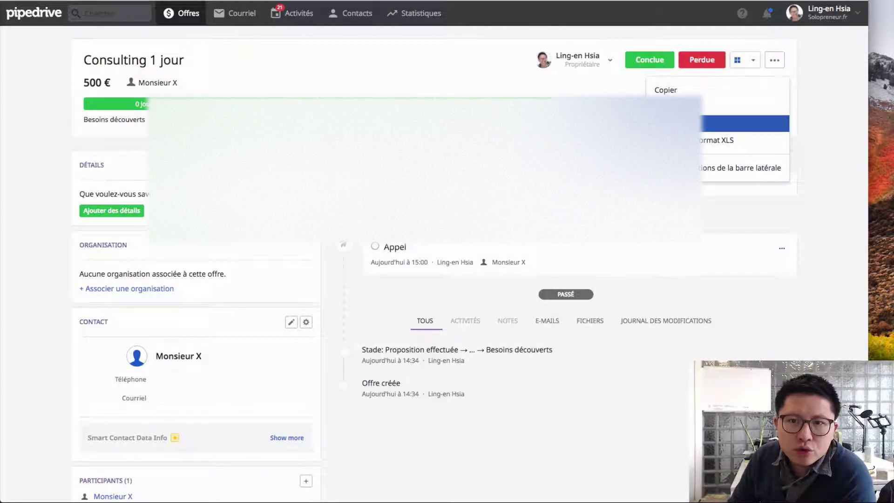
pyautogui.click(676, 123)
pyautogui.click(531, 52)
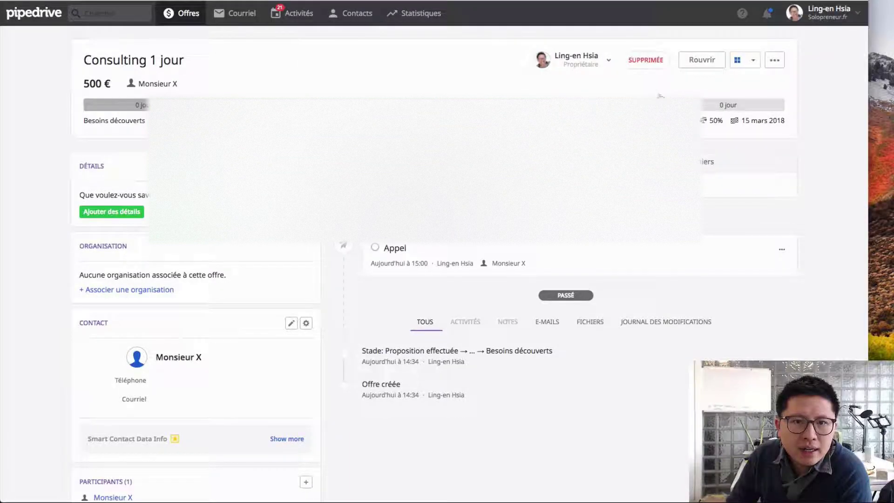
pyautogui.click(188, 14)
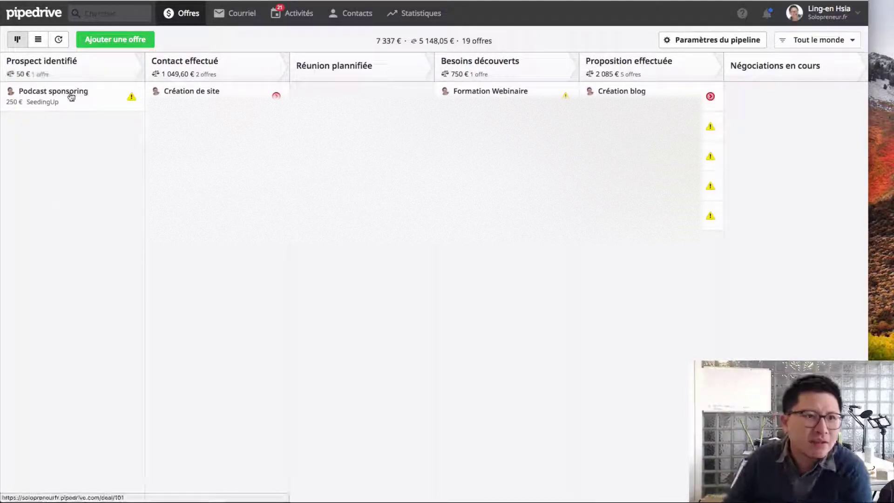
# Examine the detail pages of the Podcast sponsoring and Création de site deals, including their activities, contacts and overview.
pyautogui.click(47, 97)
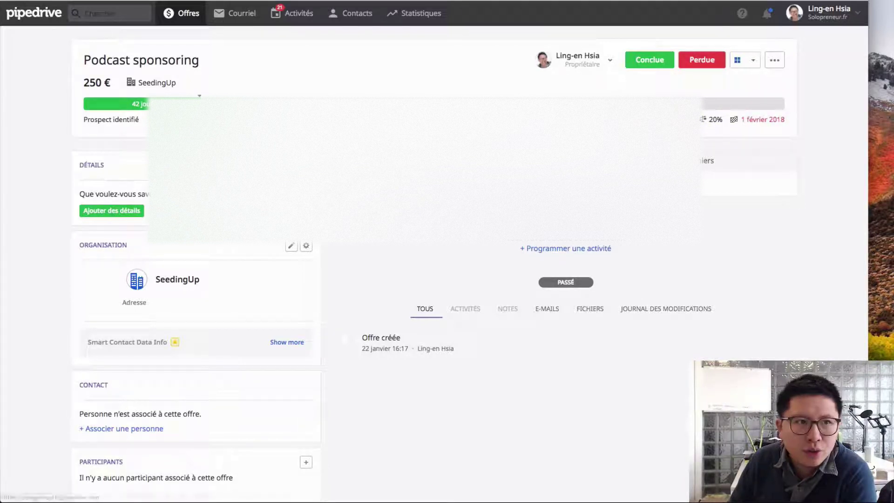
pyautogui.click(31, 10)
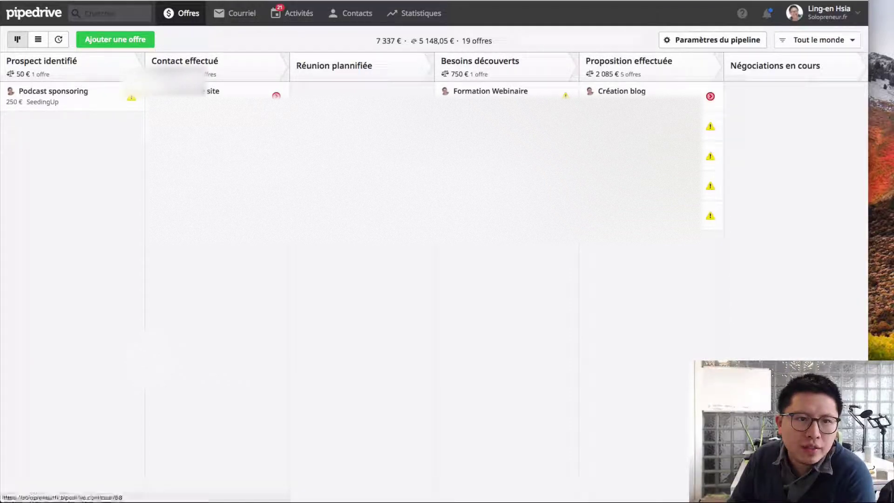
pyautogui.click(207, 94)
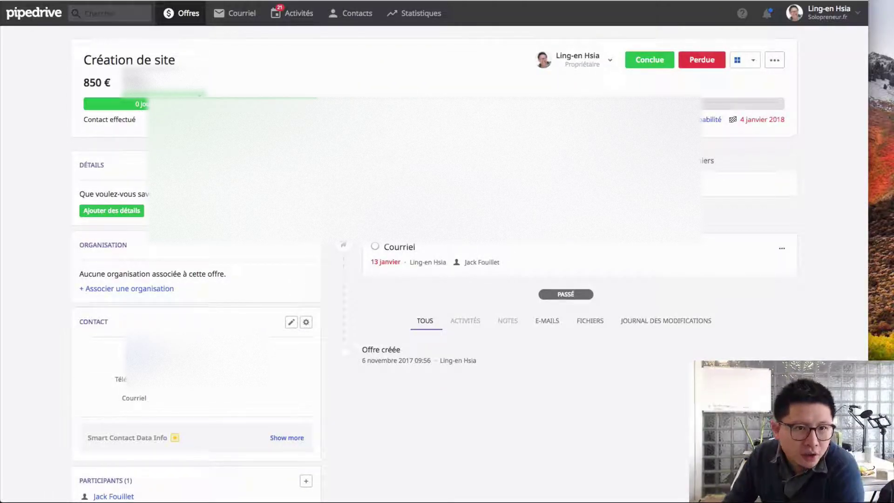
pyautogui.scroll(-5, 542, 244)
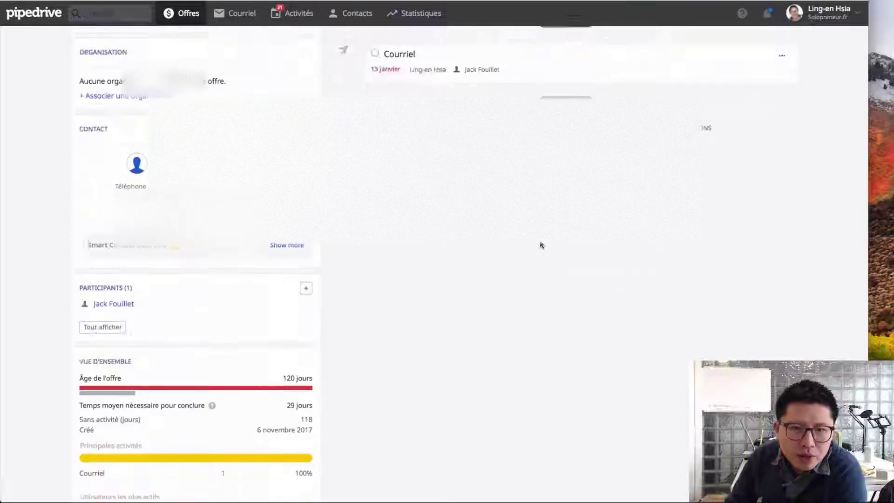
pyautogui.scroll(5, 542, 244)
pyautogui.scroll(1, 573, 247)
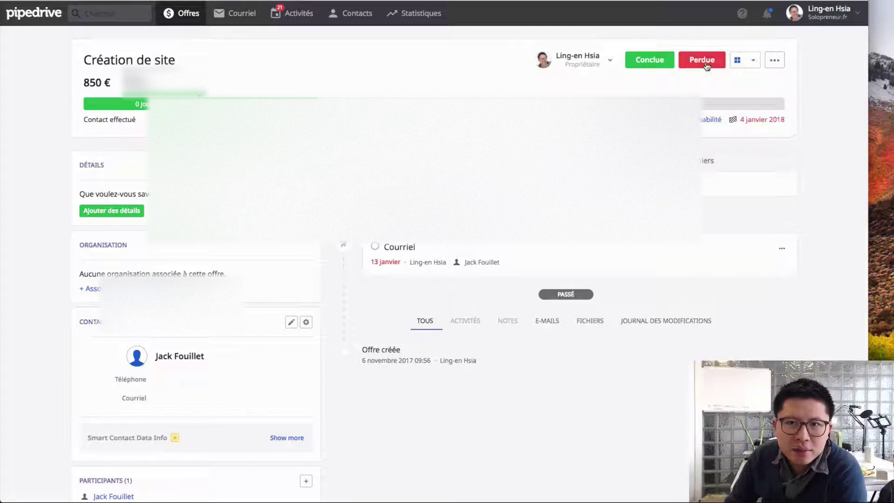
# Mark the Création de site deal as lost with the reason Pas intéressé and return to the deals pipeline.
pyautogui.click(701, 60)
pyautogui.click(471, 54)
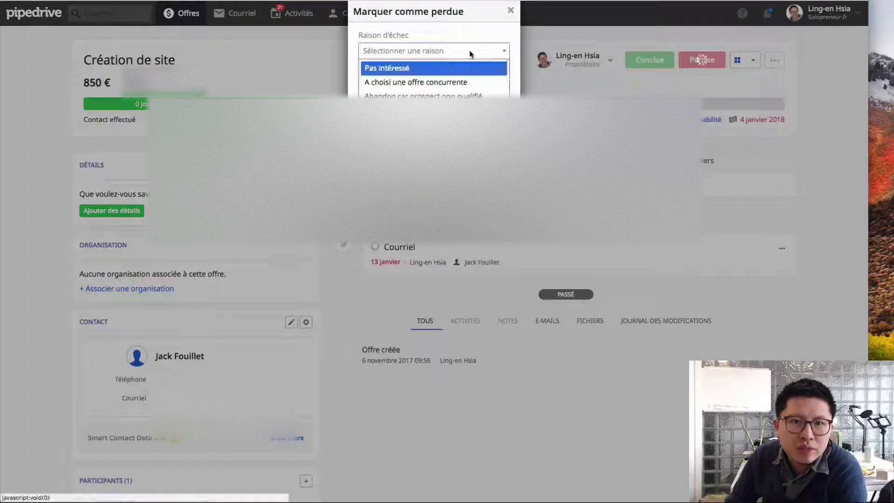
pyautogui.click(442, 68)
pyautogui.click(442, 61)
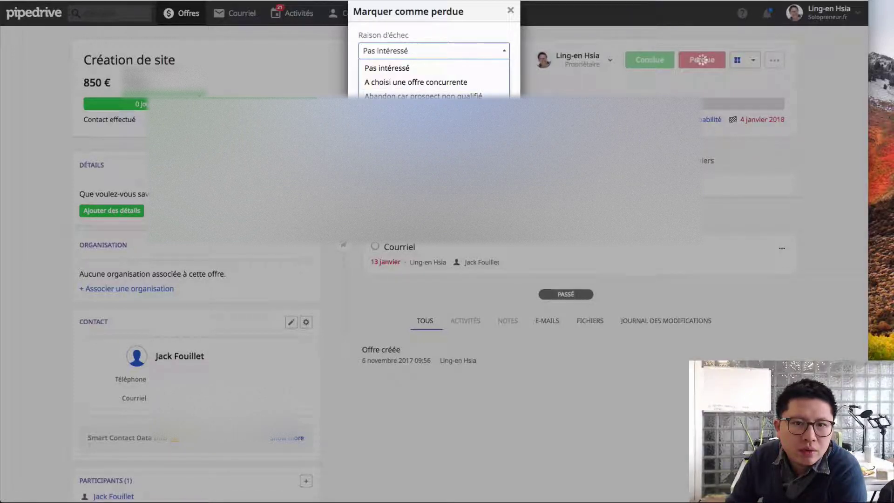
pyautogui.click(387, 68)
pyautogui.click(486, 153)
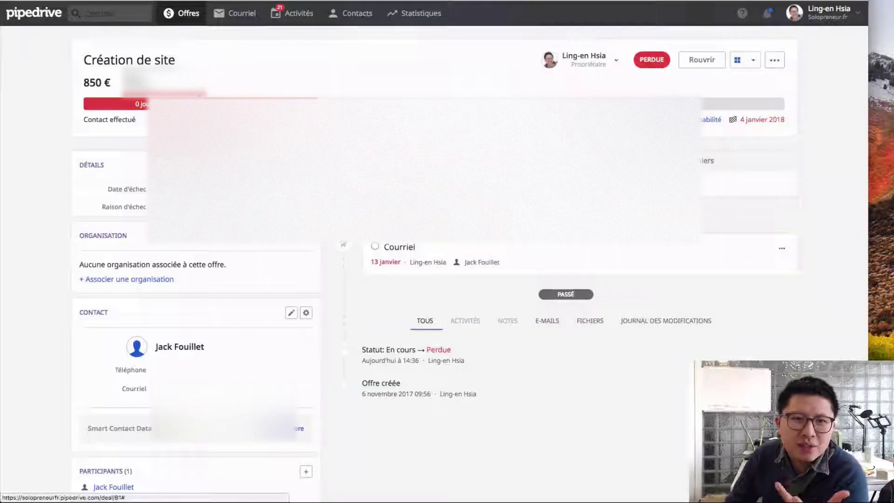
pyautogui.click(194, 14)
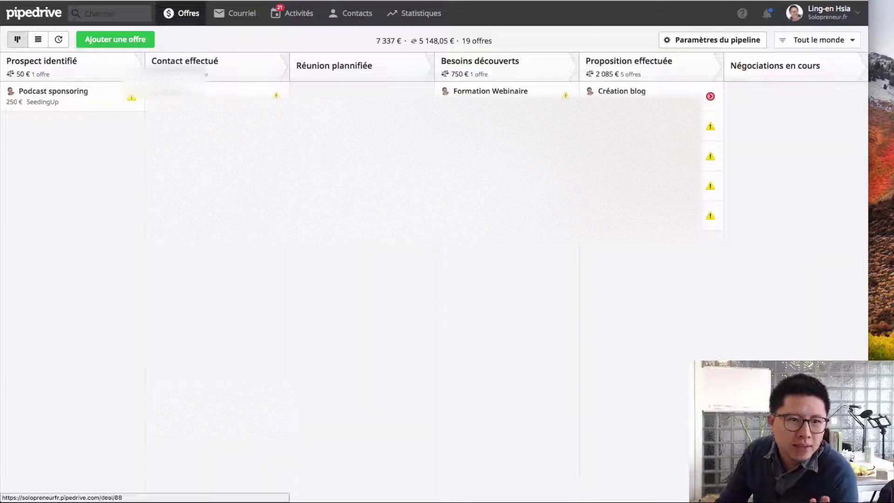
# Mark the 499 € FPB deal in the Contact effectué stage as lost with the reason Pas intéressé and return to the pipeline.
pyautogui.click(187, 96)
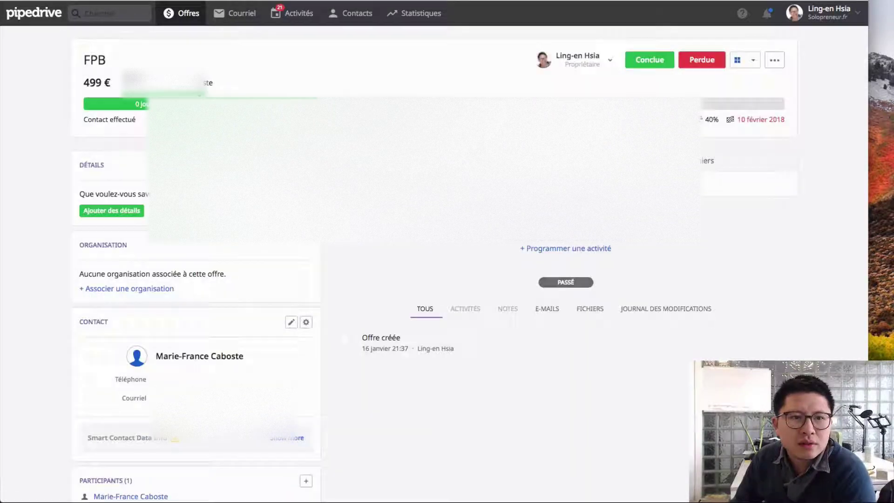
pyautogui.click(708, 65)
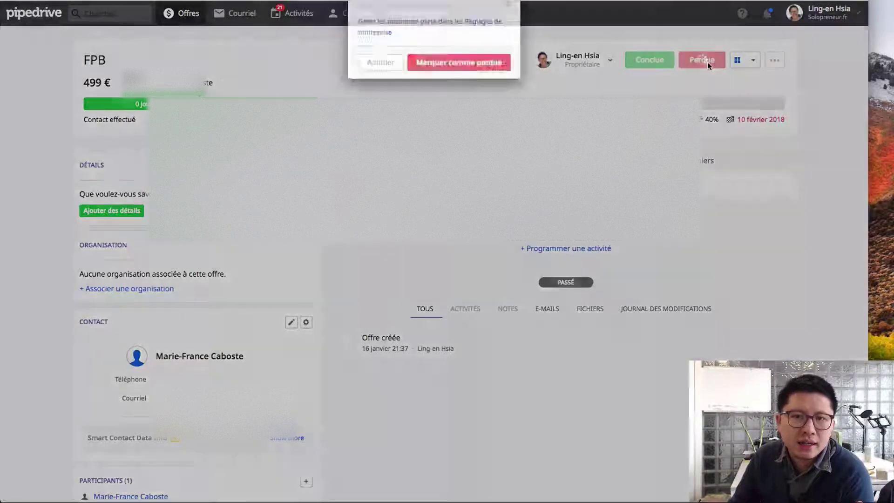
pyautogui.click(453, 50)
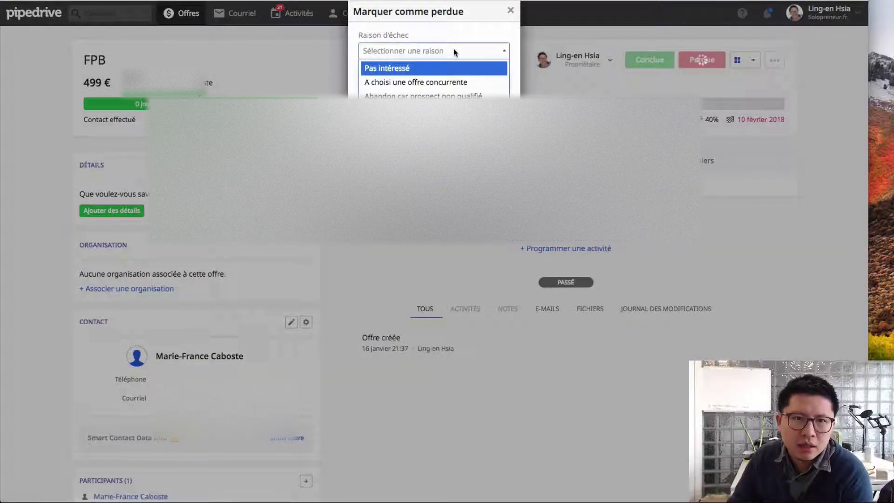
pyautogui.click(416, 70)
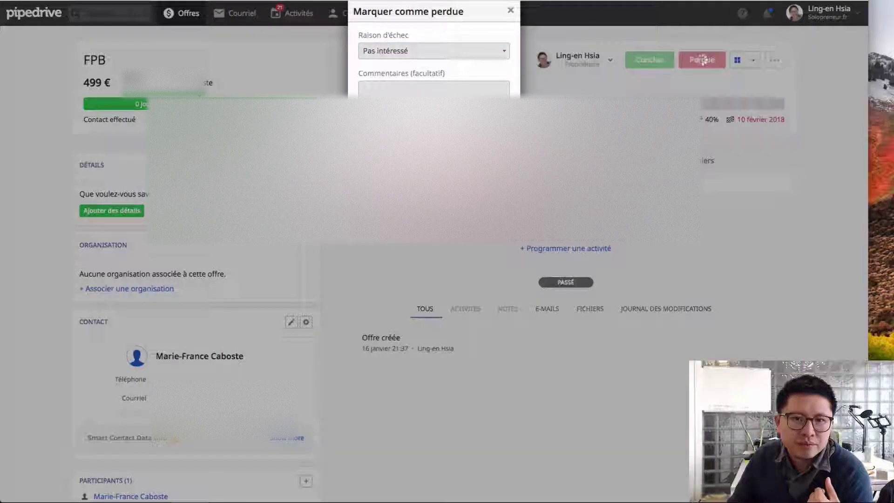
pyautogui.press('Return')
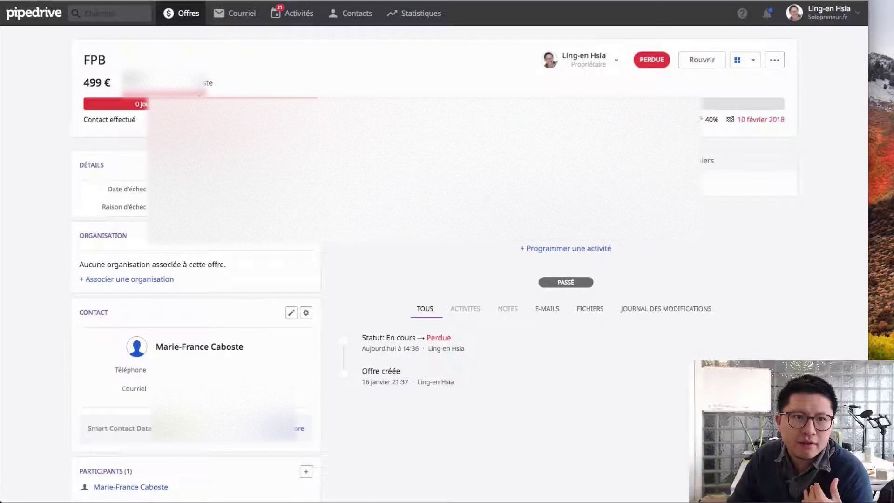
pyautogui.click(184, 13)
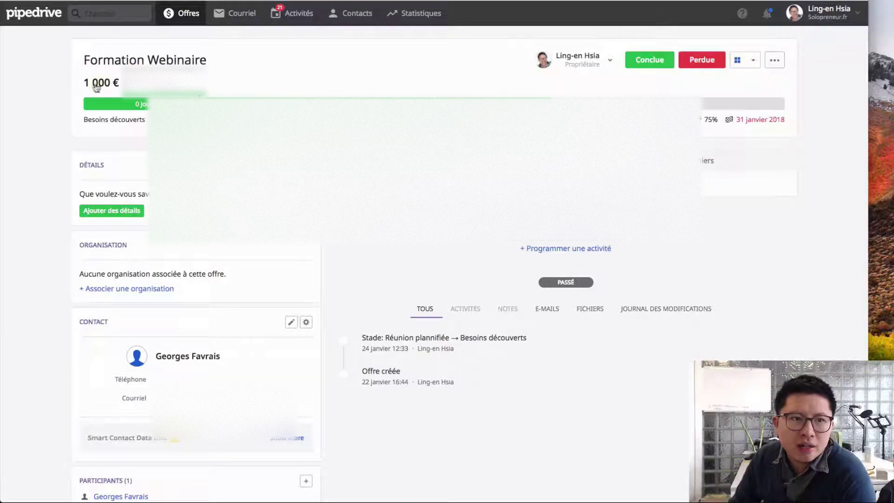
# Set the Formation Webinaire deal's value to 500 €, mark it as won and return to the pipeline.
pyautogui.click(96, 88)
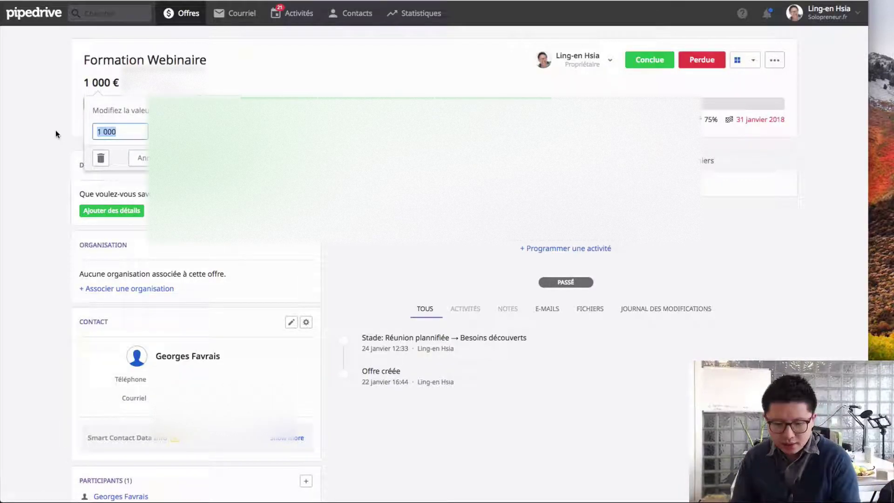
pyautogui.write('500')
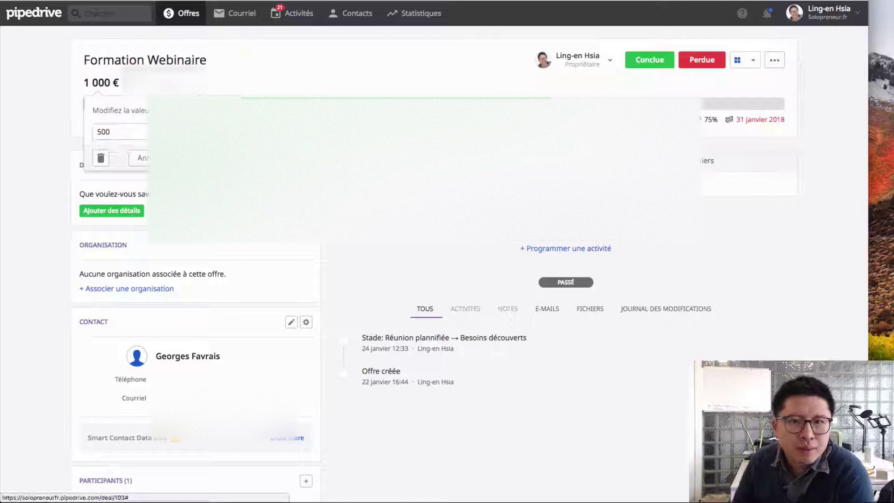
pyautogui.press('Return')
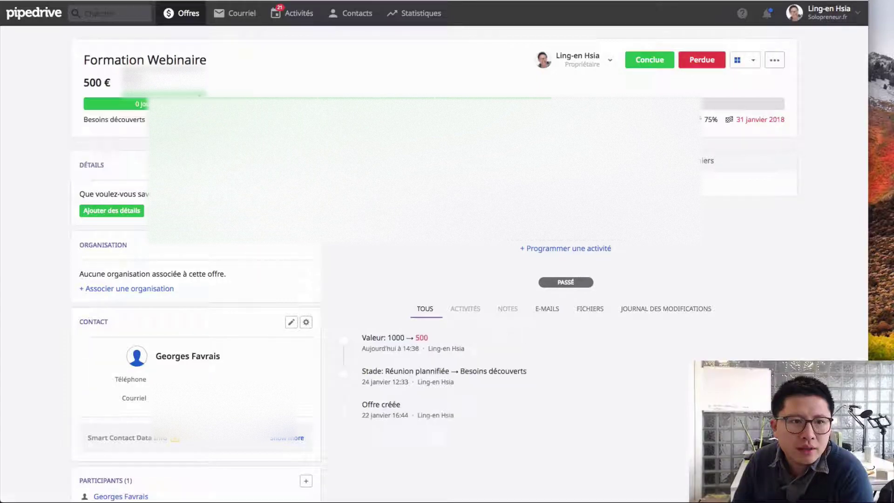
pyautogui.click(664, 63)
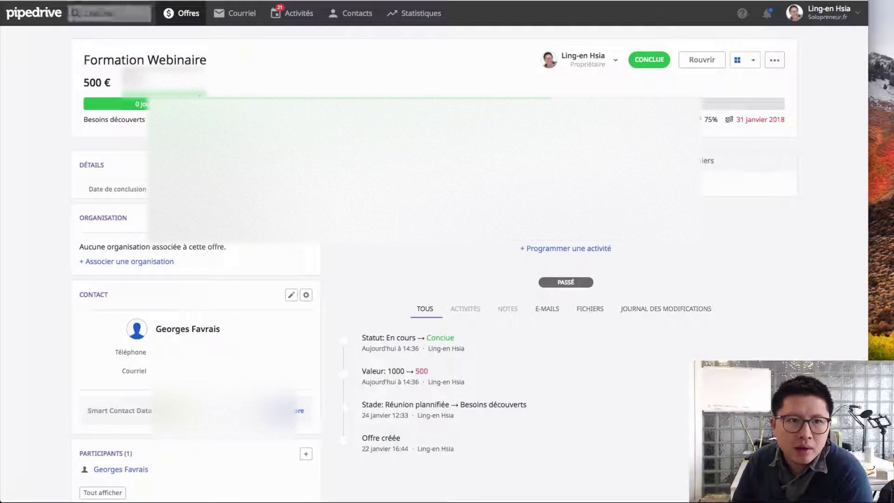
pyautogui.click(168, 14)
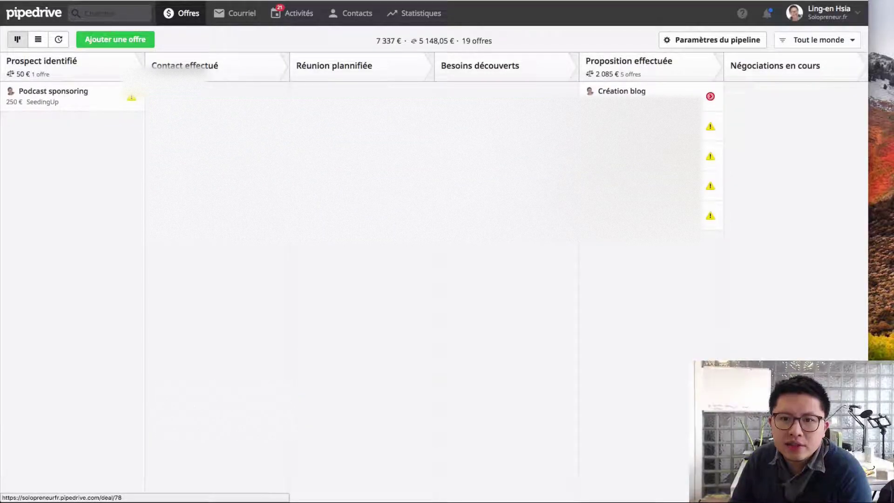
# Mark the 250 € Pack Accélérateur deal as lost with the reason Pas intéressé and return to the pipeline.
pyautogui.click(642, 126)
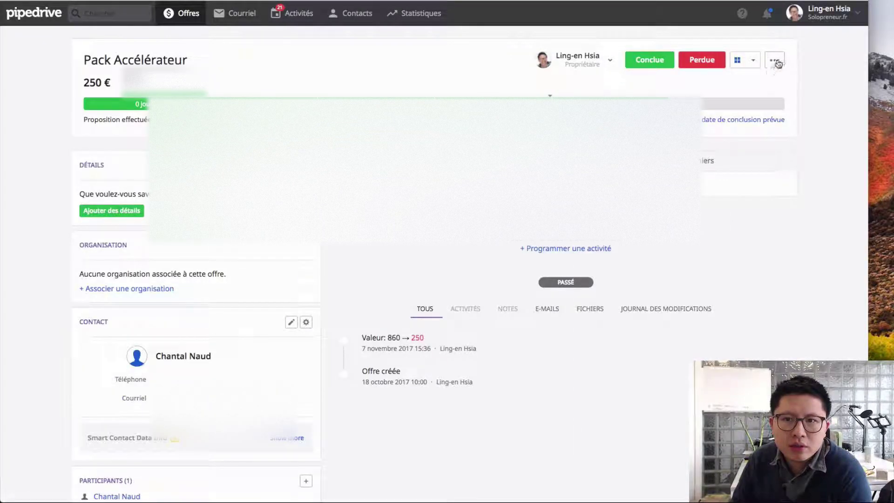
pyautogui.click(703, 62)
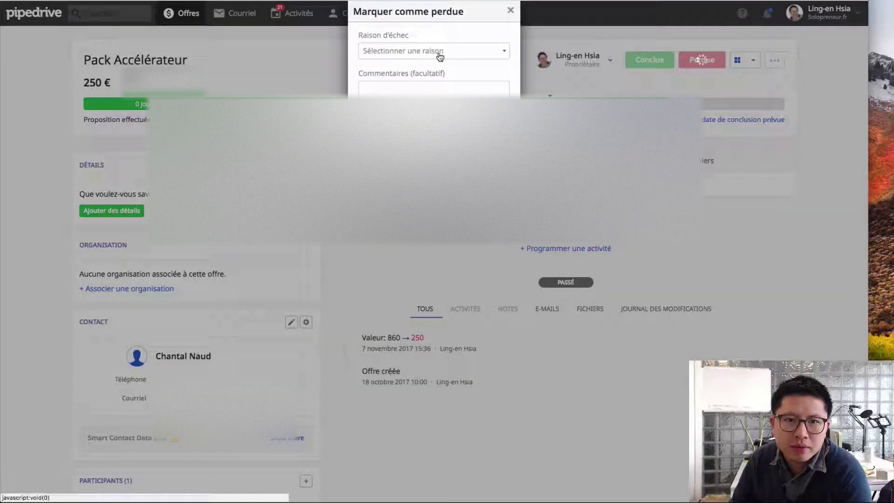
pyautogui.click(440, 56)
pyautogui.click(403, 68)
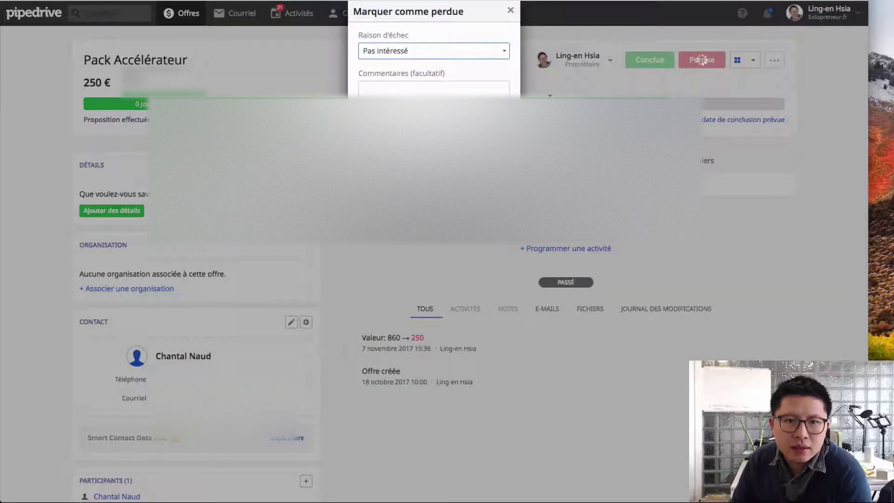
pyautogui.click(434, 47)
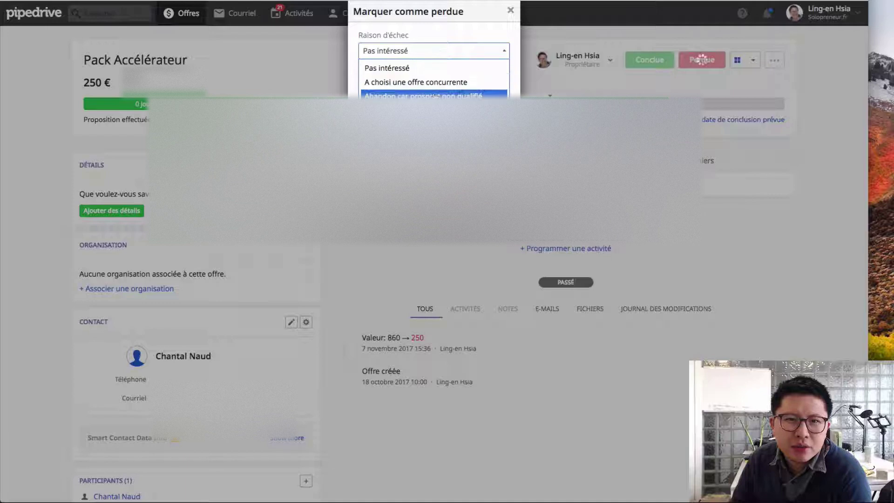
pyautogui.click(425, 67)
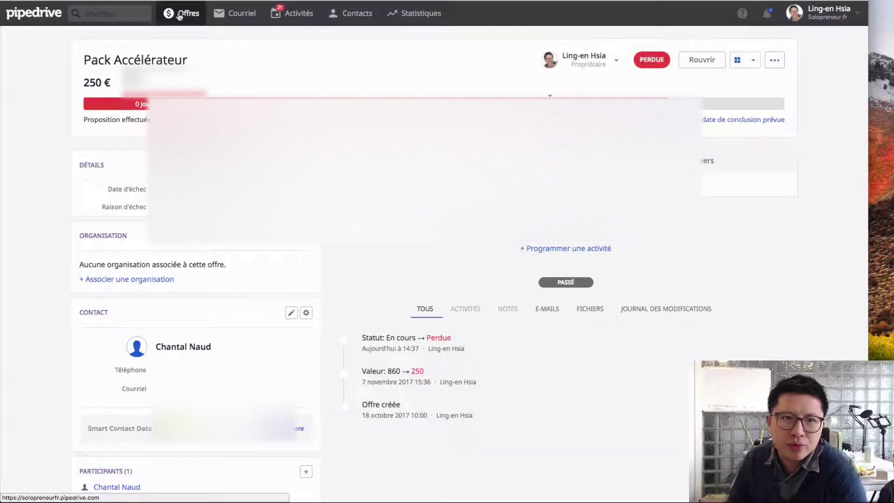
pyautogui.click(180, 17)
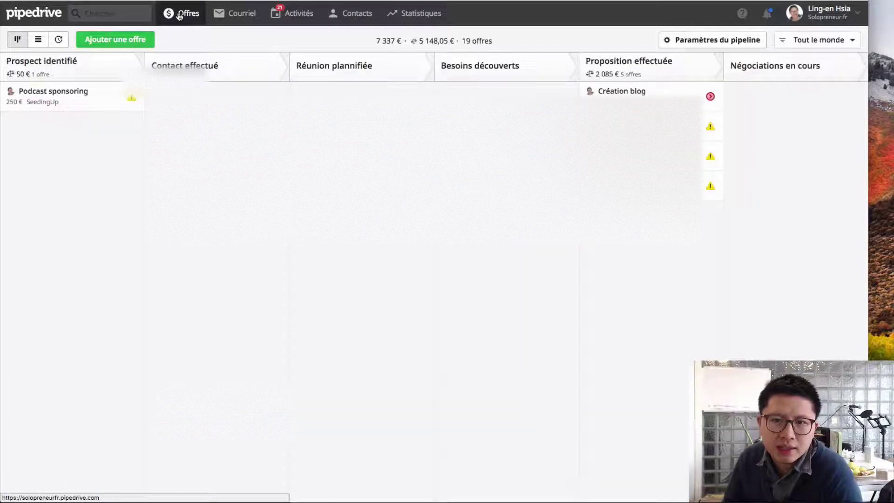
# Mark the Création blog deal in the Proposition effectuée stage as lost with the reason Pas intéressé and return to the pipeline.
pyautogui.click(653, 95)
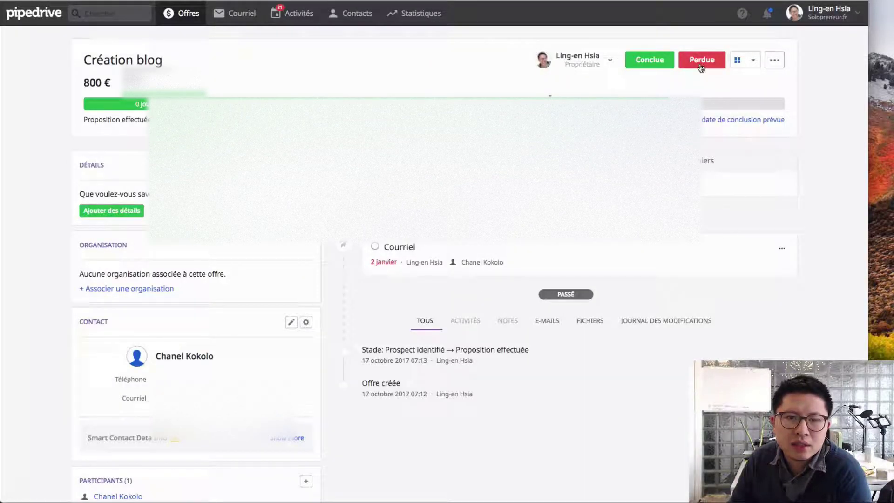
pyautogui.click(701, 61)
pyautogui.click(447, 52)
pyautogui.click(420, 69)
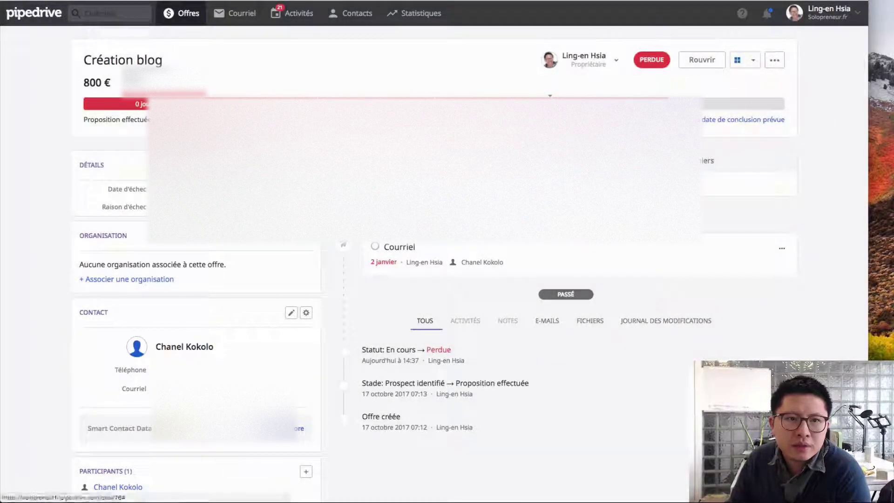
pyautogui.click(181, 15)
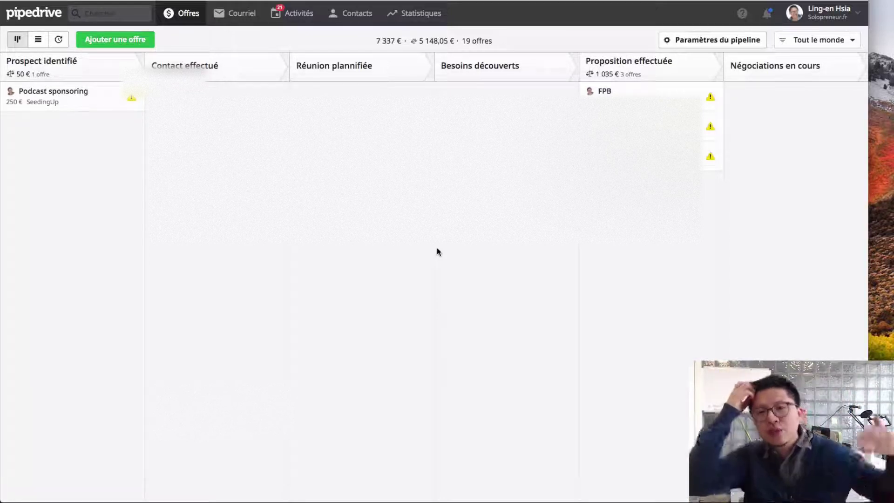
# Move the Hiscox Podcast sponsoring deal to Négociations en cours and mark the 490 € FPB deal as lost with the reason Pas intéressé.
pyautogui.moveTo(654, 126); pyautogui.dragTo(811, 120)
pyautogui.click(658, 95)
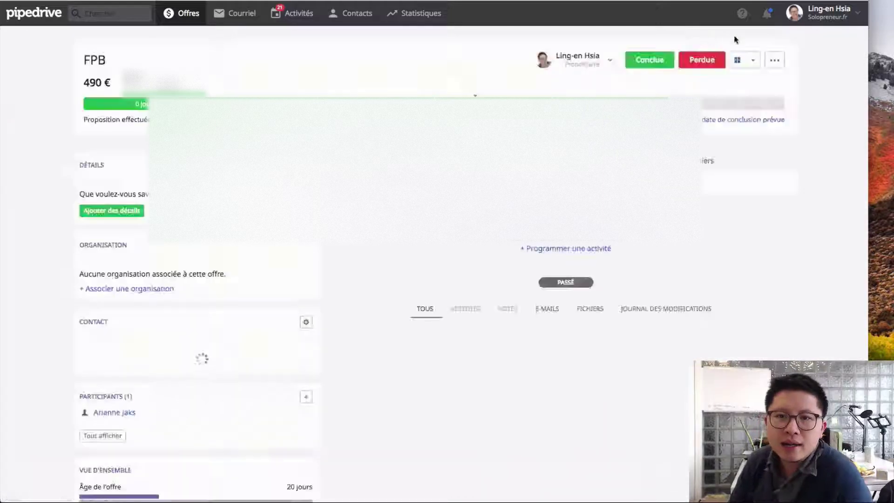
pyautogui.click(702, 59)
pyautogui.click(440, 51)
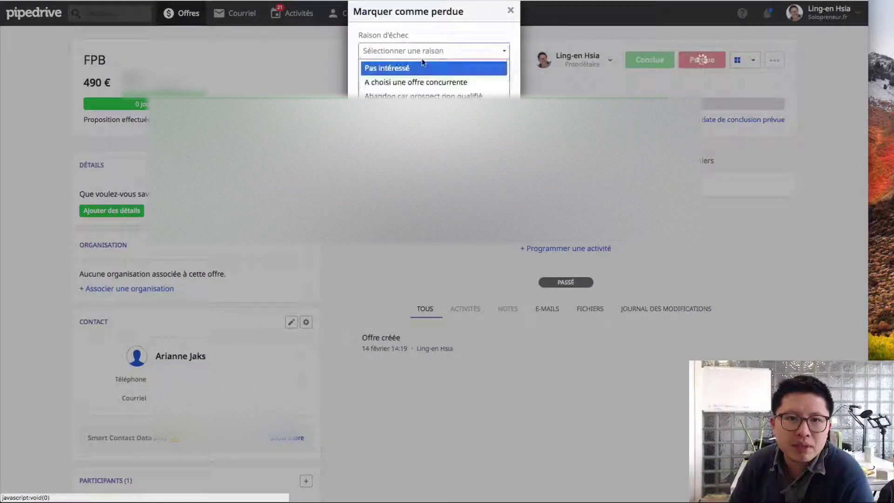
pyautogui.click(387, 66)
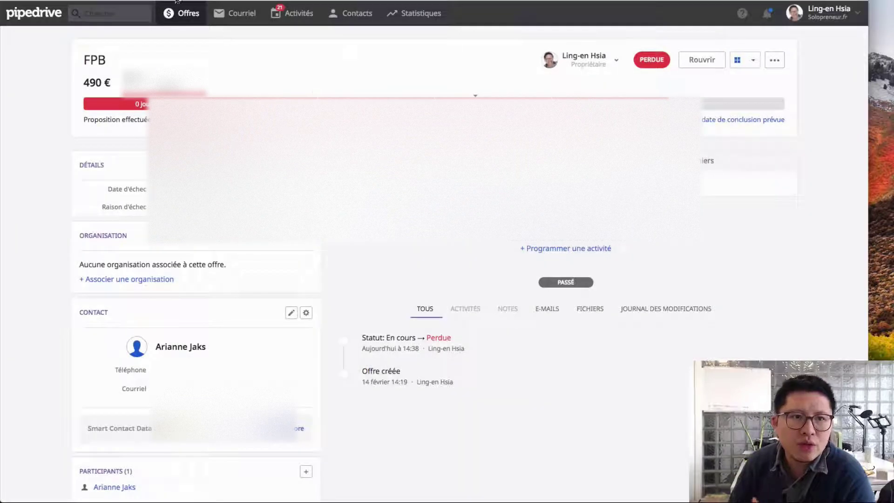
pyautogui.click(181, 13)
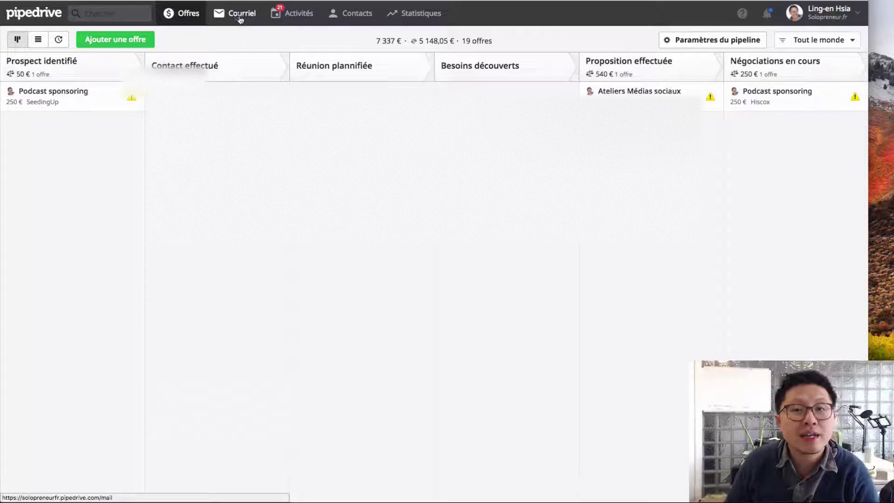
# Open the activities and examine the previous quarter's conversion report for closed deals, including the stage chart and the table below it.
pyautogui.click(289, 17)
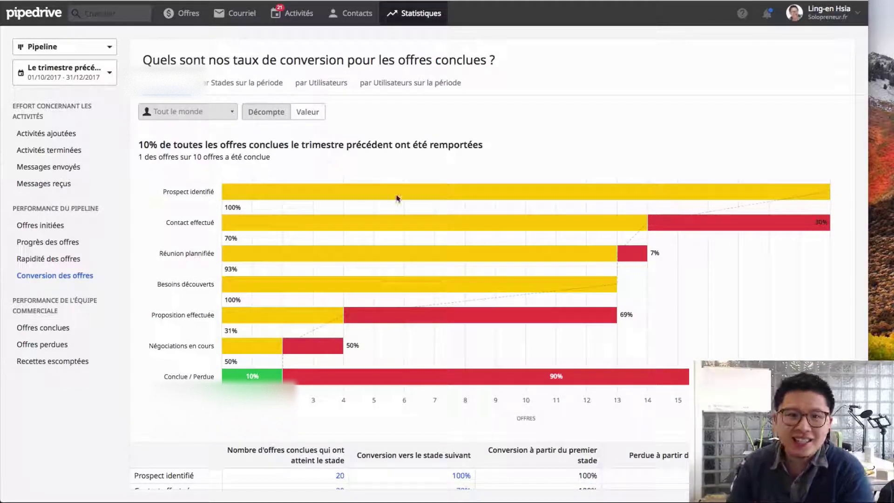
pyautogui.moveTo(701, 233)
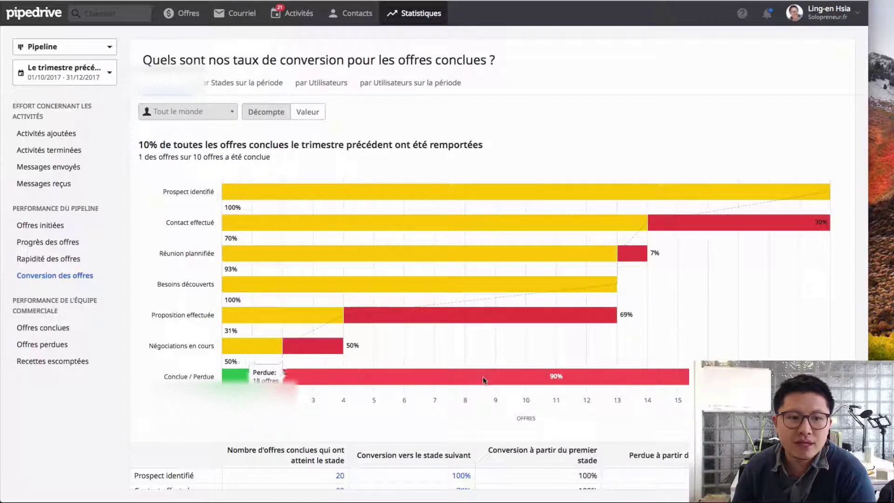
pyautogui.scroll(-3, 484, 378)
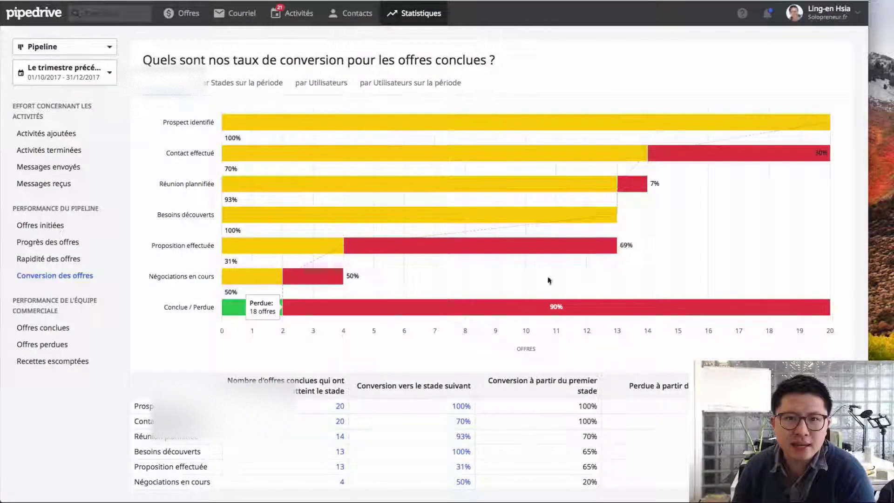
pyautogui.scroll(3, 528, 272)
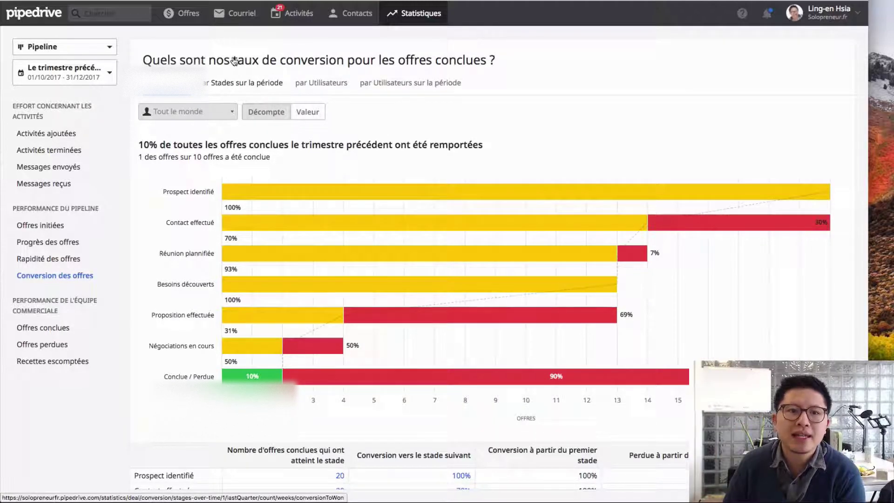
# Check the notifications and open the account's settings page.
pyautogui.click(767, 14)
pyautogui.click(771, 19)
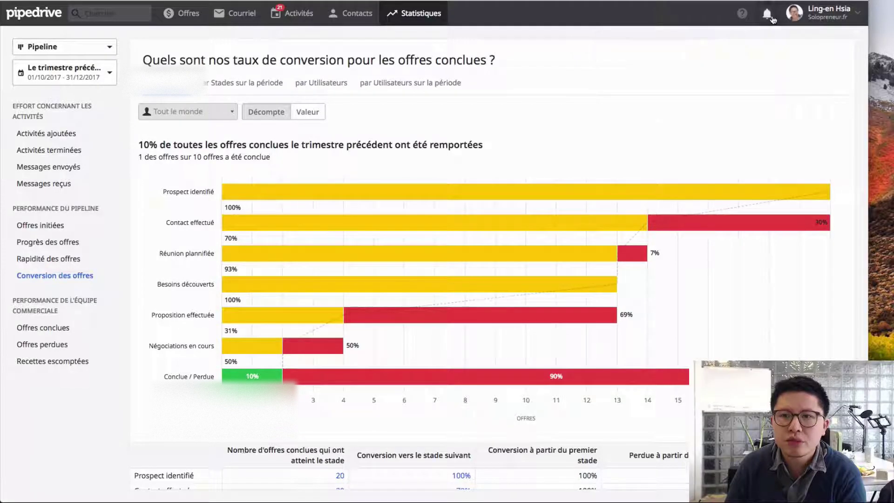
pyautogui.click(837, 14)
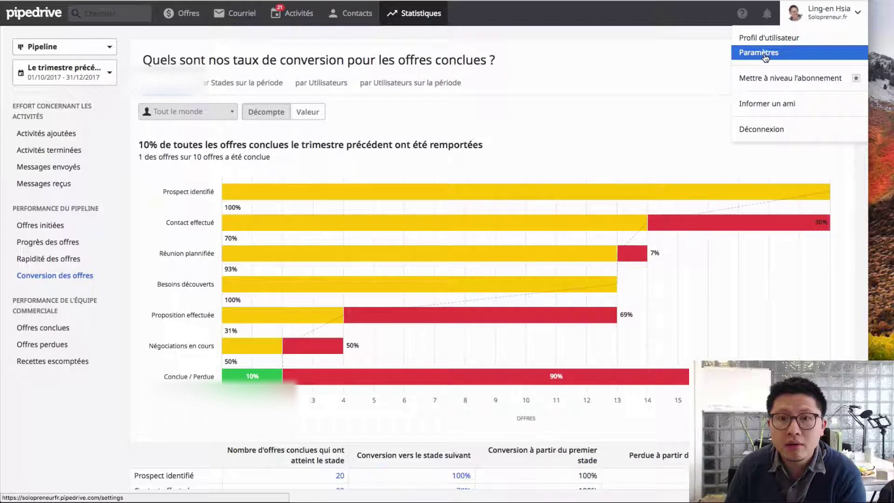
pyautogui.click(765, 53)
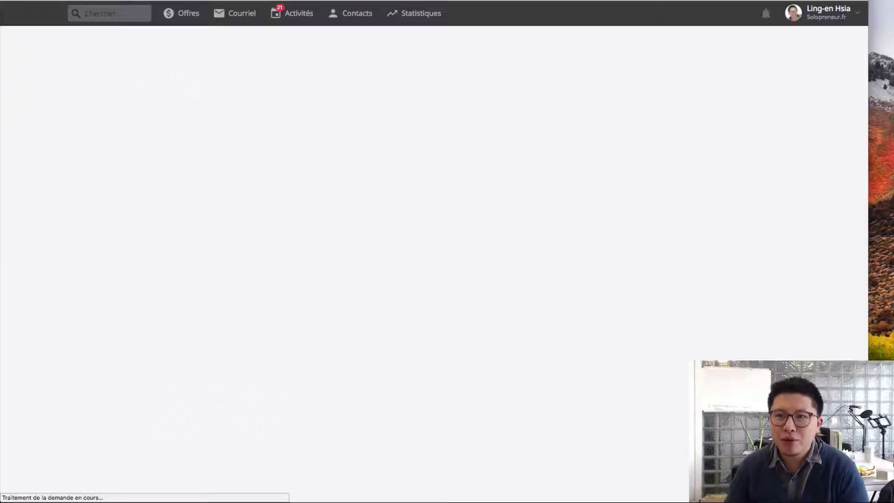
# Switch to Trello in the browser to show its boards overview and search the web for "trello features".
pyautogui.write('trello')
pyautogui.press('Return')
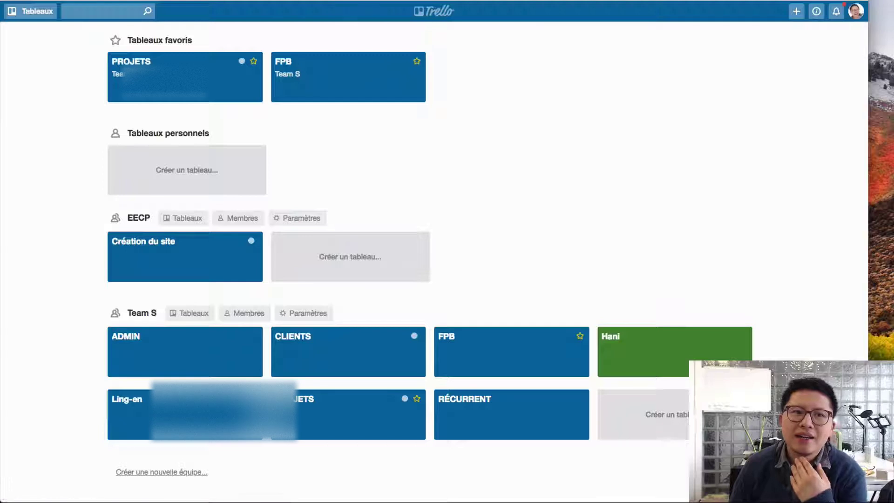
pyautogui.press('super+l')
pyautogui.write('trello f')
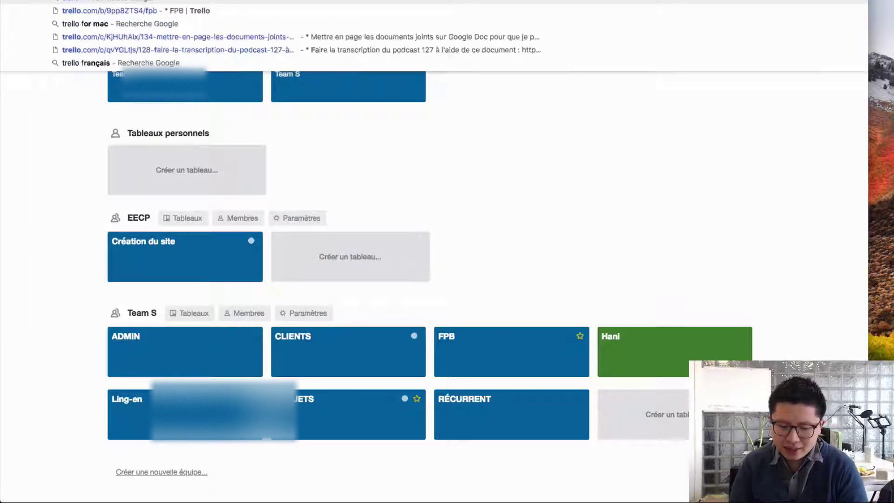
pyautogui.write('ix')
pyautogui.press('Return')
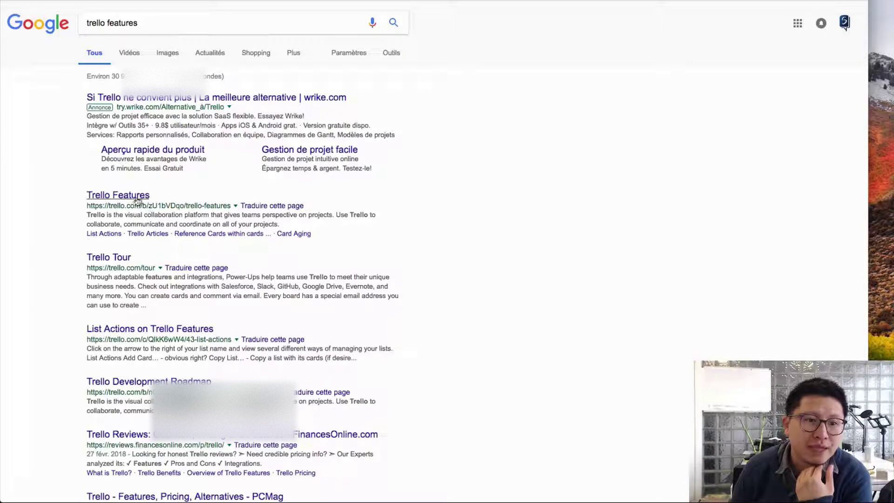
# Open the Trello Tour search result and look through its feature sections on boards, cards, members and notifications.
pyautogui.click(116, 258)
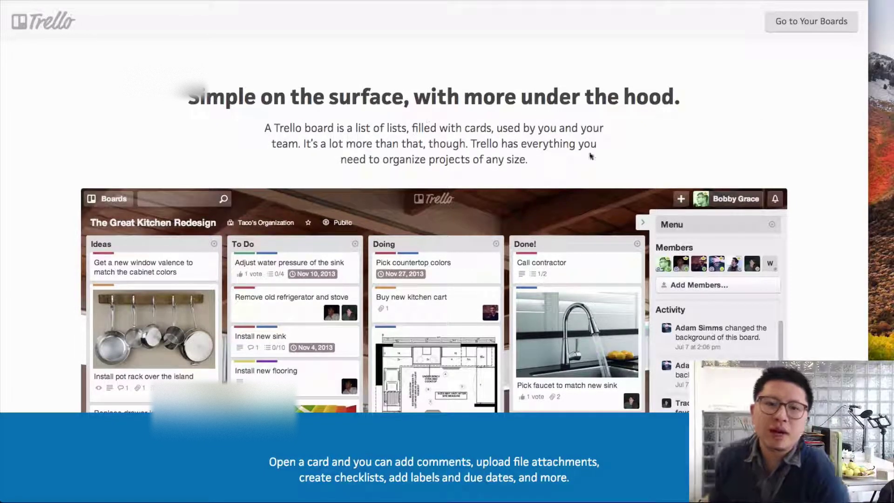
pyautogui.scroll(-1, 828, 170)
pyautogui.scroll(-20, 828, 170)
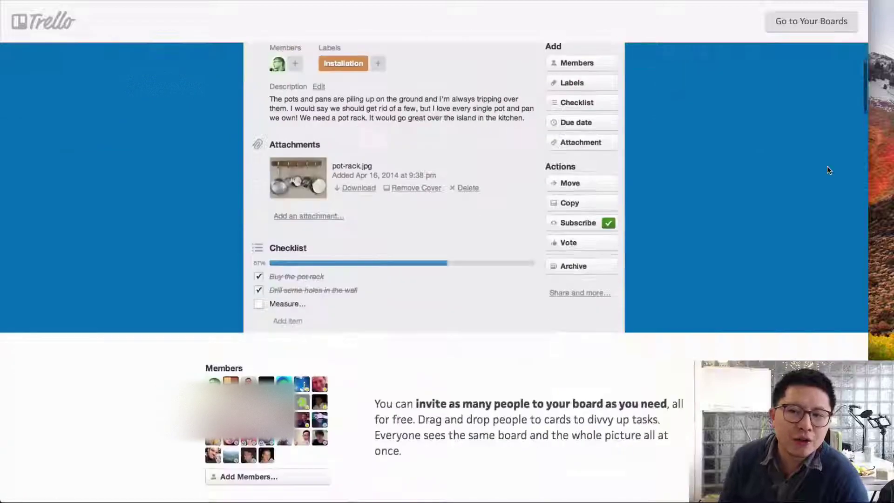
pyautogui.scroll(20, 828, 170)
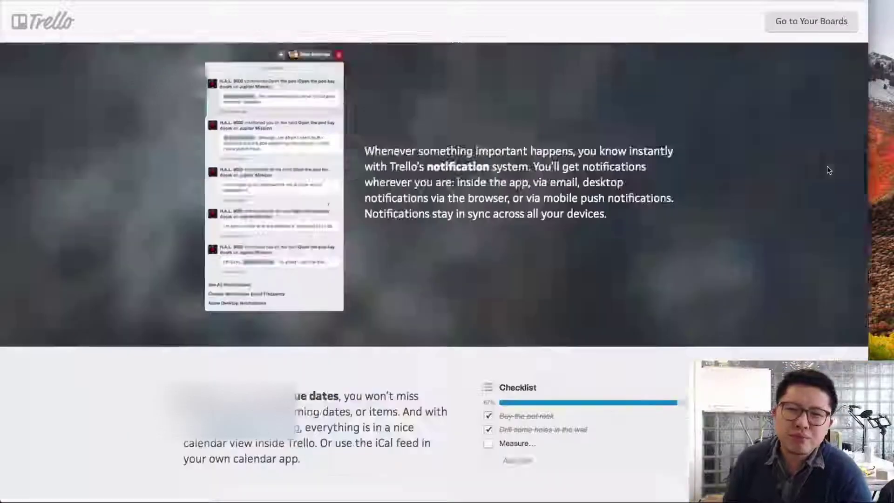